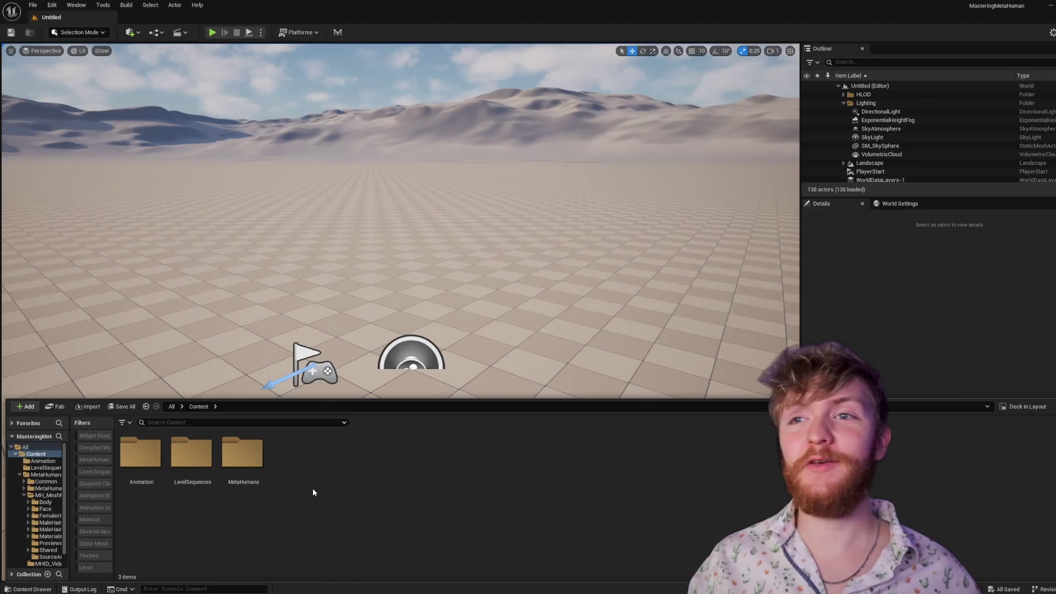
Step: Create a new folder named MeshMorpher in the project's Content folder
{"action": "right_click", "coordinate": [306, 469]}
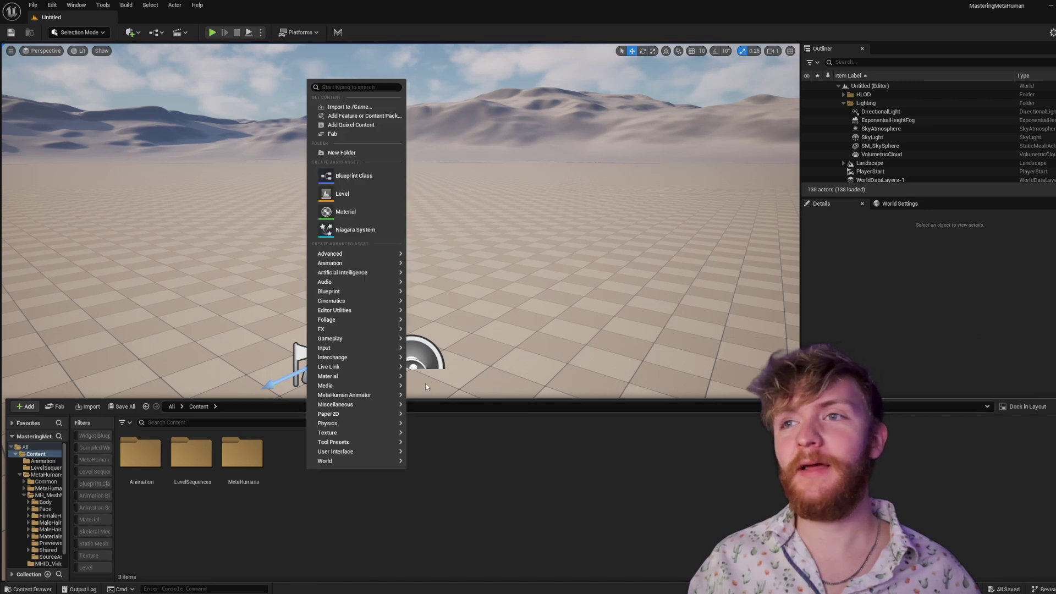
{"action": "left_click", "coordinate": [354, 154]}
{"action": "type", "text": "Mesh"}
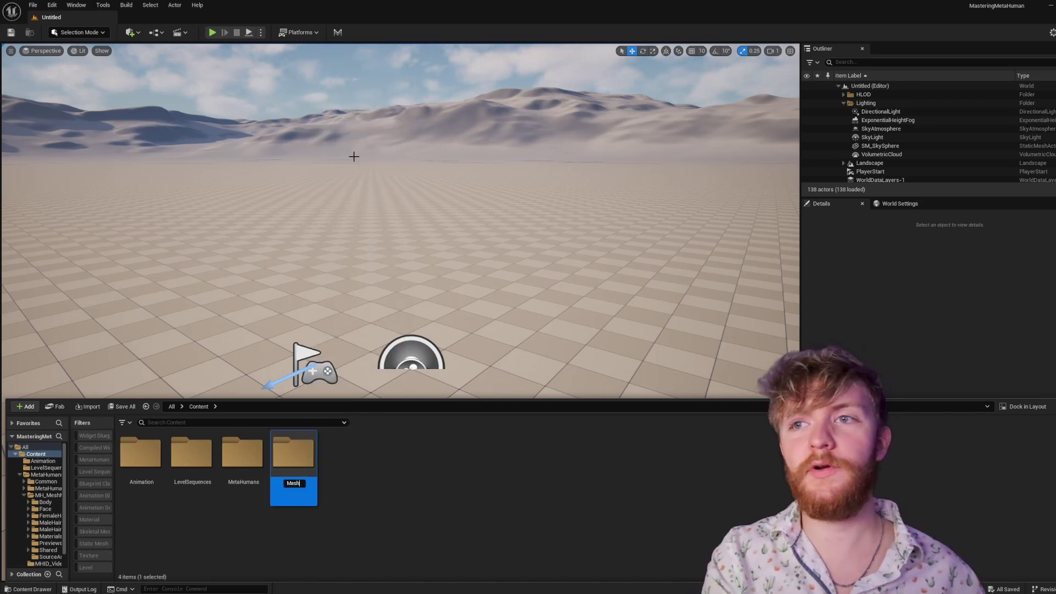
{"action": "type", "text": "Morpher"}
{"action": "key", "text": "Return"}
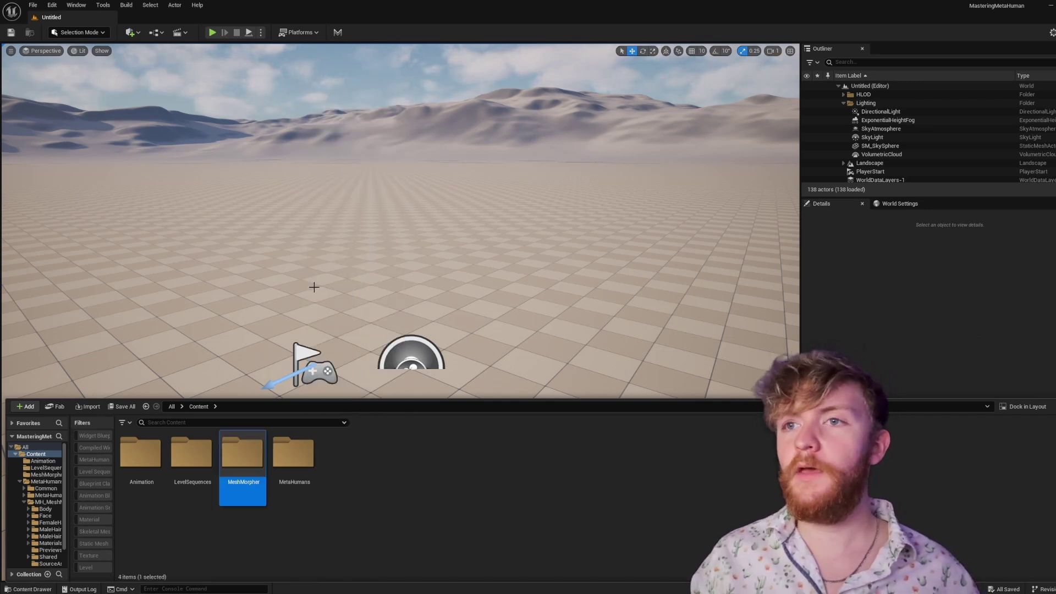
Step: Create a level sequence named LS_Test inside the MeshMorpher folder and open it
{"action": "double_click", "coordinate": [242, 456]}
{"action": "right_click", "coordinate": [234, 465]}
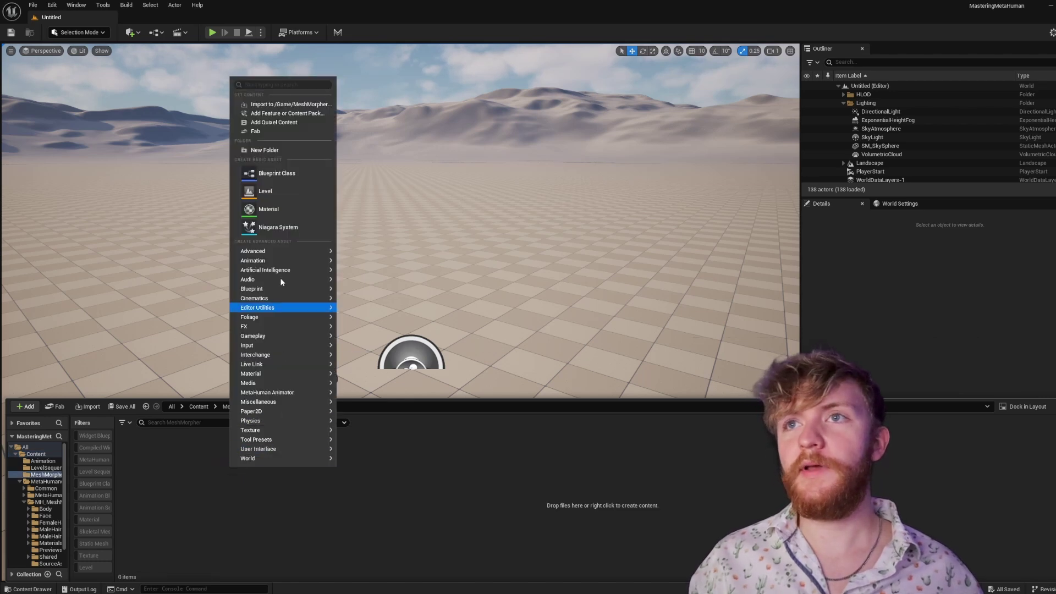
{"action": "mouse_move", "coordinate": [278, 299]}
{"action": "left_click", "coordinate": [392, 325]}
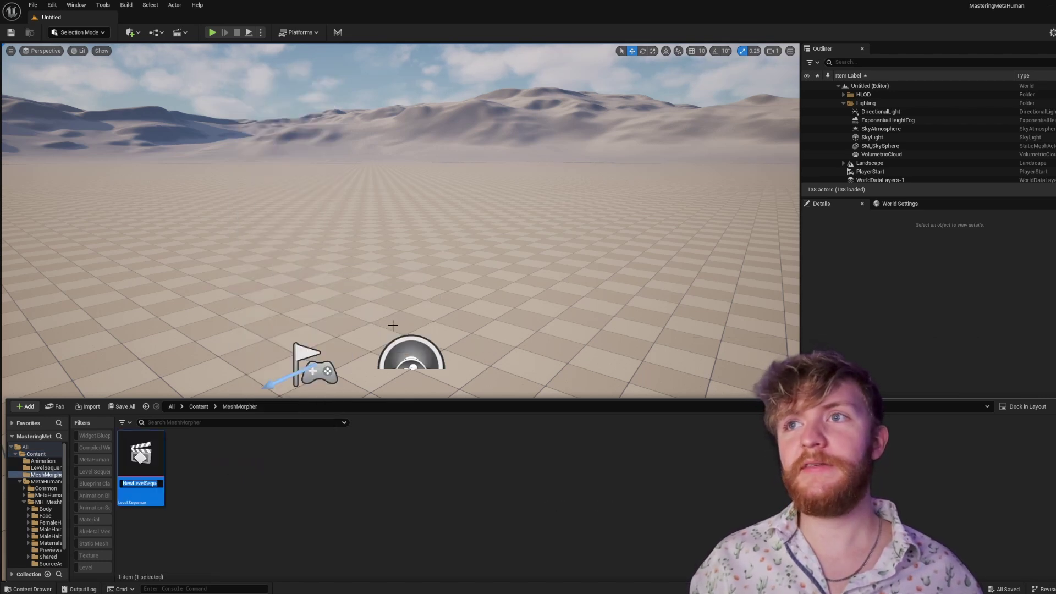
{"action": "type", "text": "LS)"}
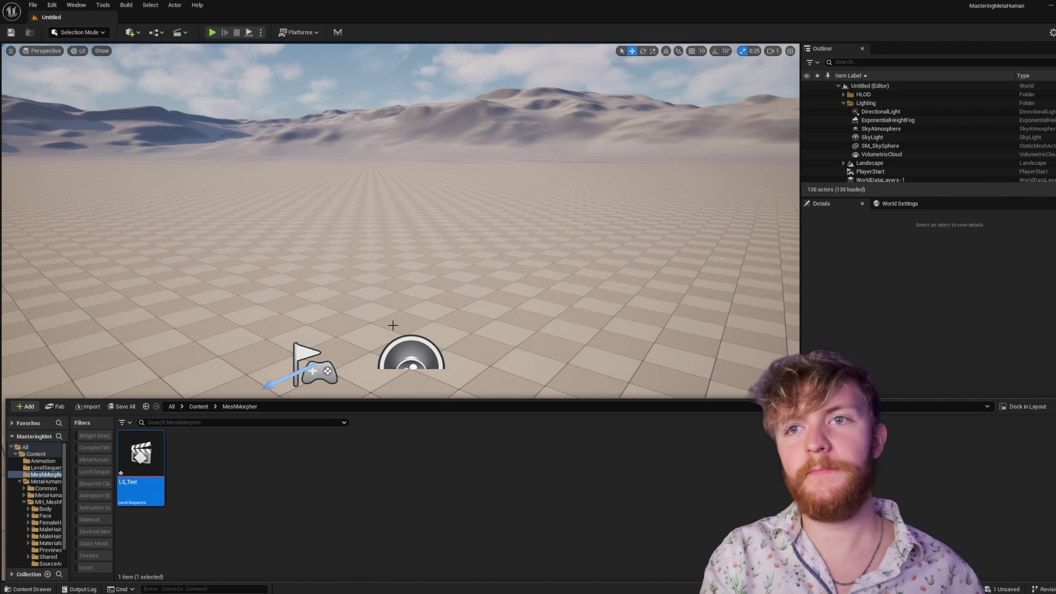
{"action": "left_click", "coordinate": [235, 464]}
{"action": "double_click", "coordinate": [141, 456]}
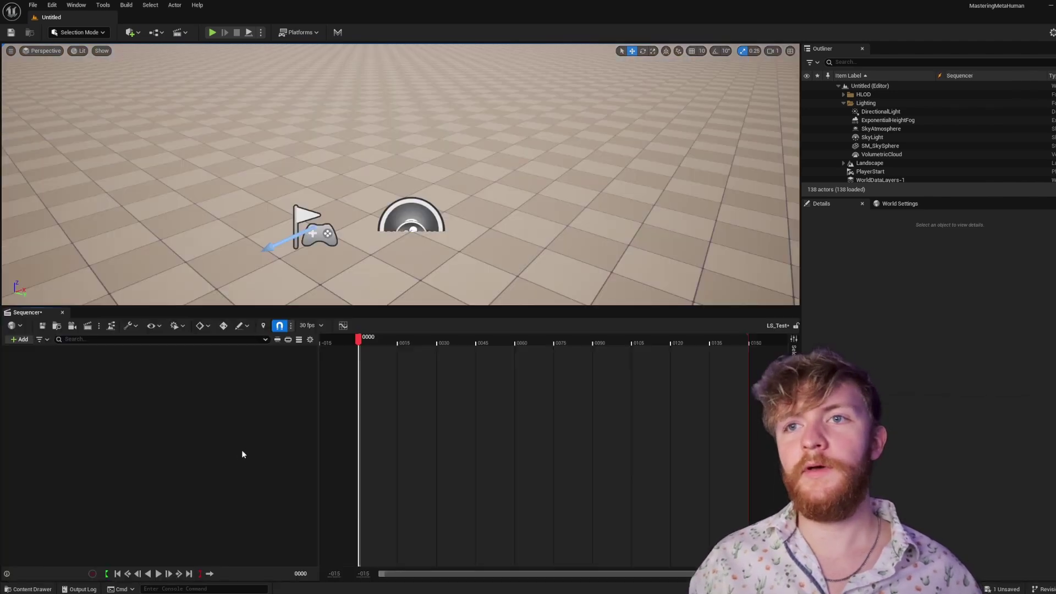
Step: Add the BP_MH_MeshMorpherDemo blueprint from the MetaHumans/MH_MeshMorpherDemo folder to the LS_Test sequence
{"action": "key", "text": "ctrl+space"}
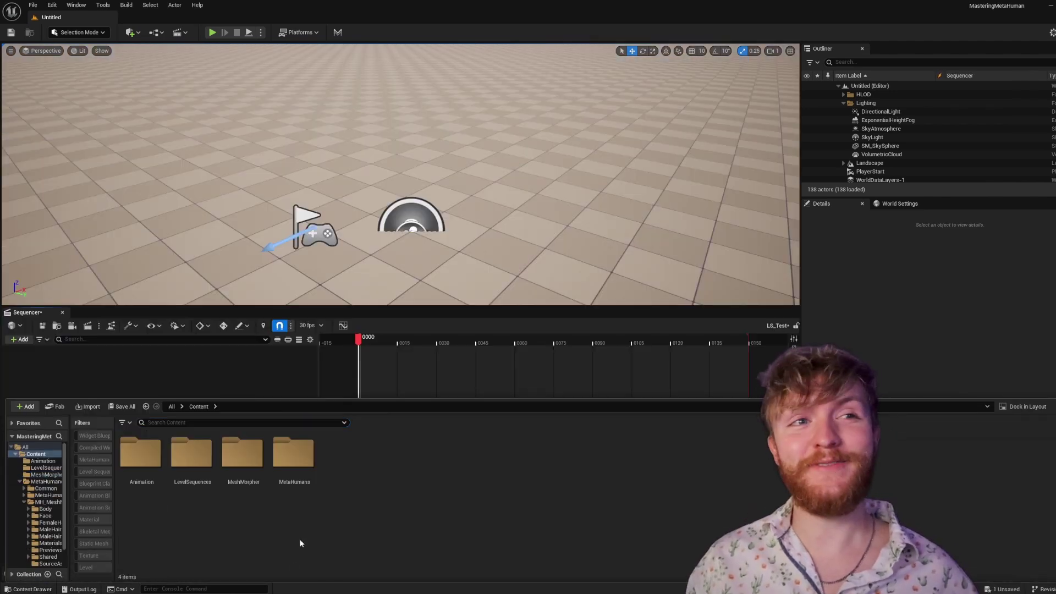
{"action": "double_click", "coordinate": [294, 473]}
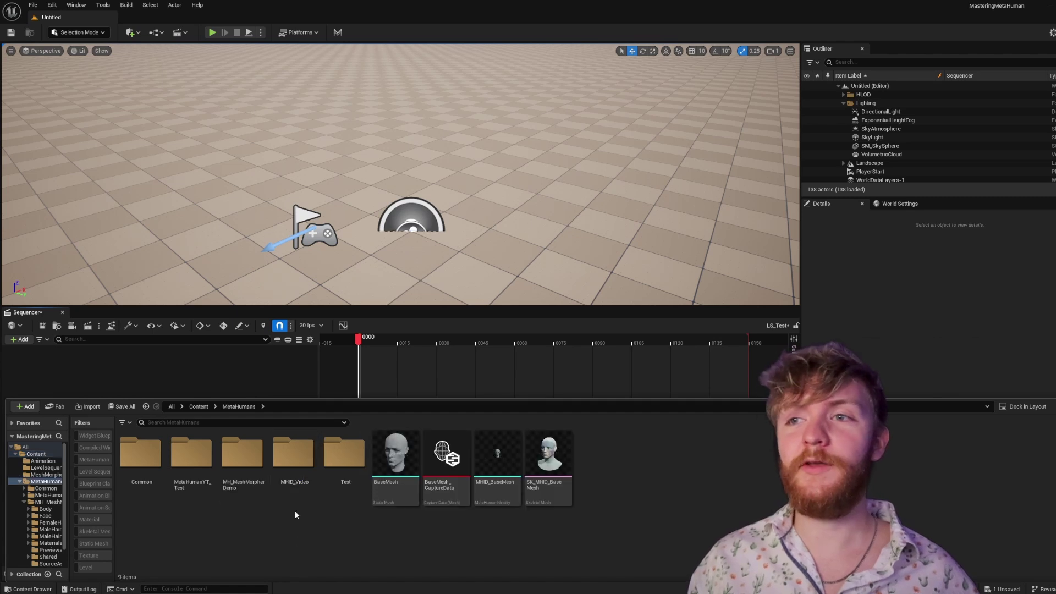
{"action": "double_click", "coordinate": [242, 454]}
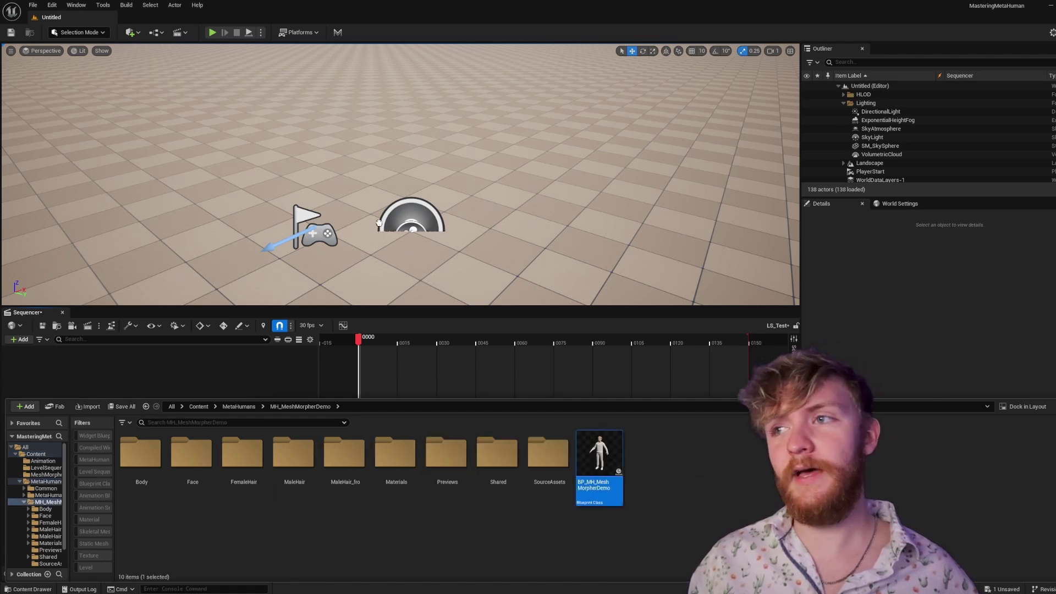
{"action": "left_click_drag", "start_coordinate": [188, 372], "coordinate": [176, 378]}
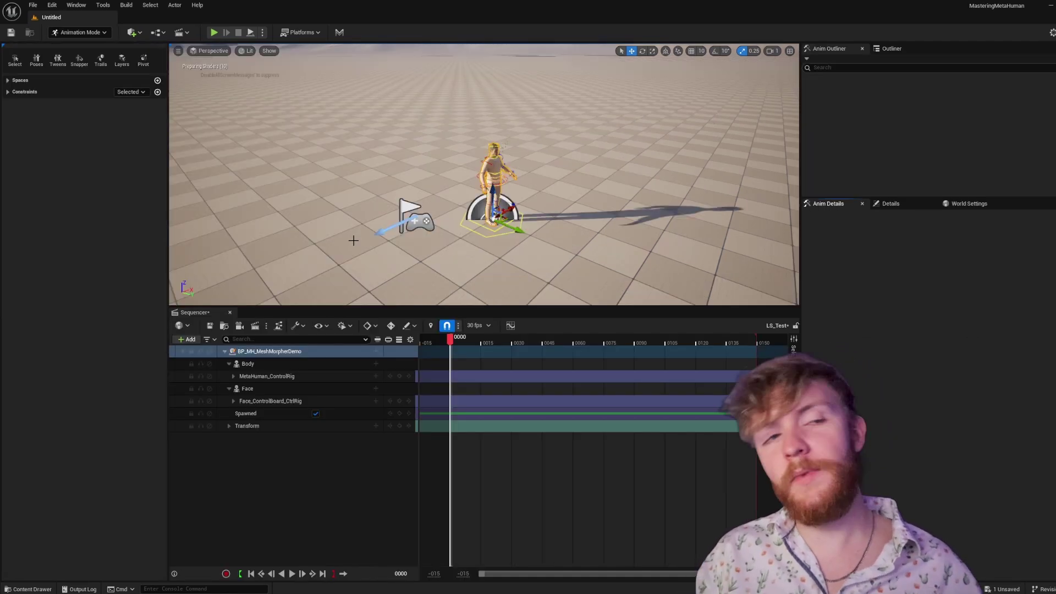
Step: Shift the jaw control on the MetaHuman's face control board sideways to about -0.79
{"action": "right_click_drag", "start_coordinate": [558, 225], "coordinate": [525, 190]}
{"action": "key", "text": "w"}
{"action": "scroll", "coordinate": [558, 226], "scroll_direction": "down", "scroll_amount": 1}
{"action": "key", "text": "s"}
{"action": "left_click", "coordinate": [619, 220]}
{"action": "scroll", "coordinate": [618, 220], "scroll_direction": "down", "scroll_amount": 1}
{"action": "right_click_drag", "start_coordinate": [619, 220], "coordinate": [597, 199]}
{"action": "key", "text": "w"}
{"action": "key", "text": "s"}
{"action": "key", "text": "a"}
{"action": "key", "text": "w"}
{"action": "key", "text": "s"}
{"action": "scroll", "coordinate": [607, 199], "scroll_direction": "down", "scroll_amount": 3}
{"action": "key", "text": "w"}
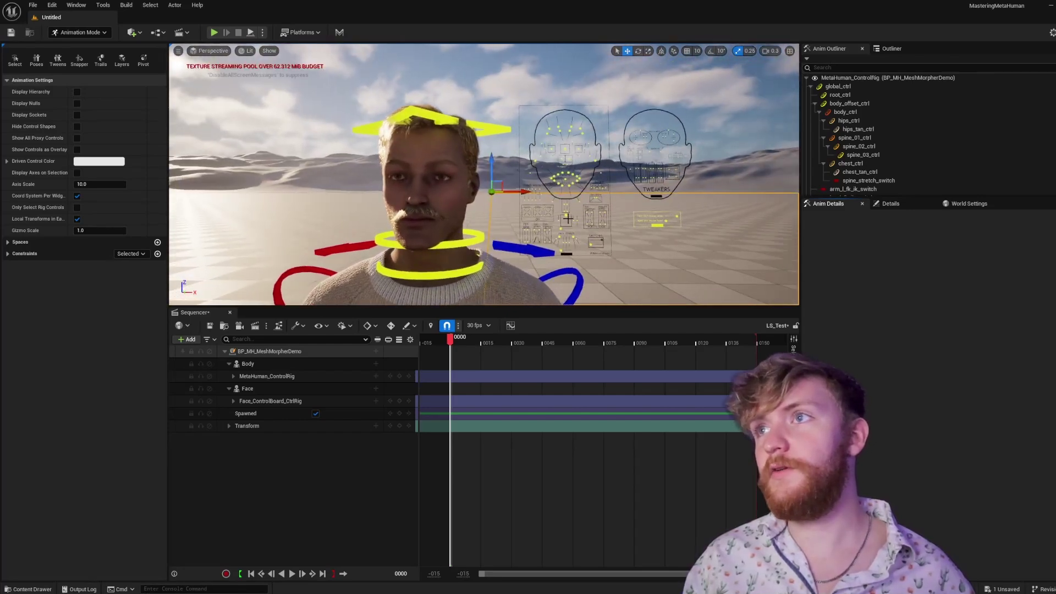
{"action": "left_click", "coordinate": [566, 216]}
{"action": "left_click_drag", "start_coordinate": [559, 222], "coordinate": [563, 223]}
Step: Select the BP_MH_MeshMorpherDemo track and save the level sequence
{"action": "key", "text": "s"}
{"action": "right_click_drag", "start_coordinate": [562, 223], "coordinate": [560, 252]}
{"action": "key", "text": "s"}
{"action": "scroll", "coordinate": [566, 223], "scroll_direction": "up", "scroll_amount": 2}
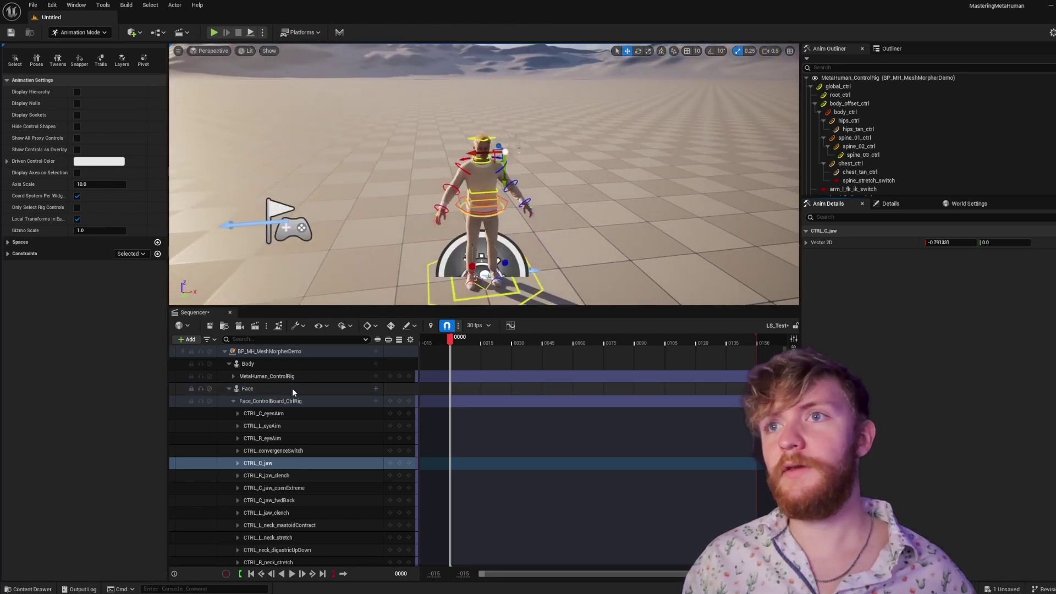
{"action": "left_click", "coordinate": [282, 352]}
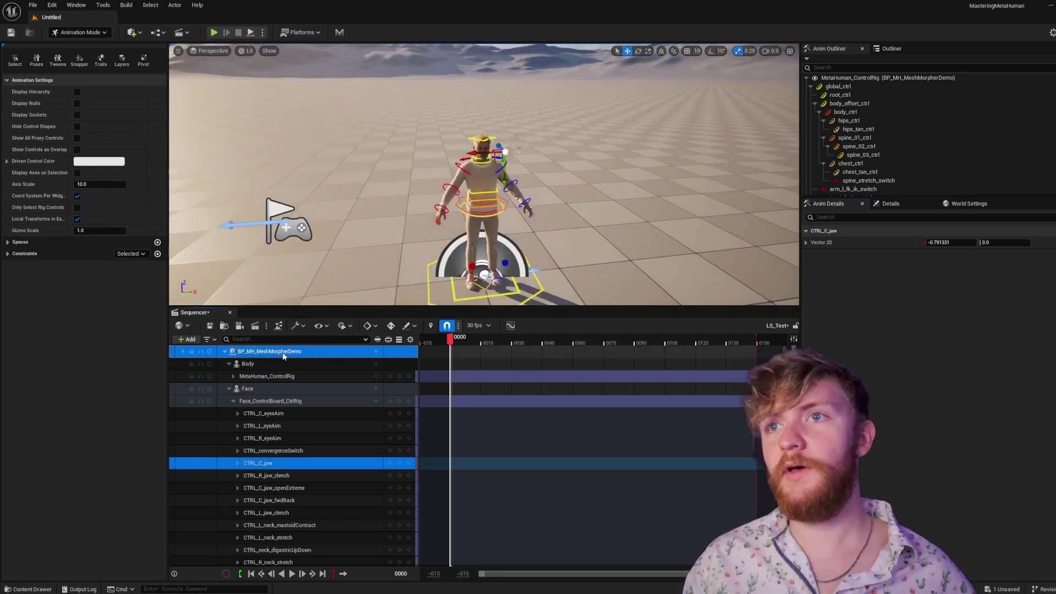
{"action": "left_click", "coordinate": [211, 327]}
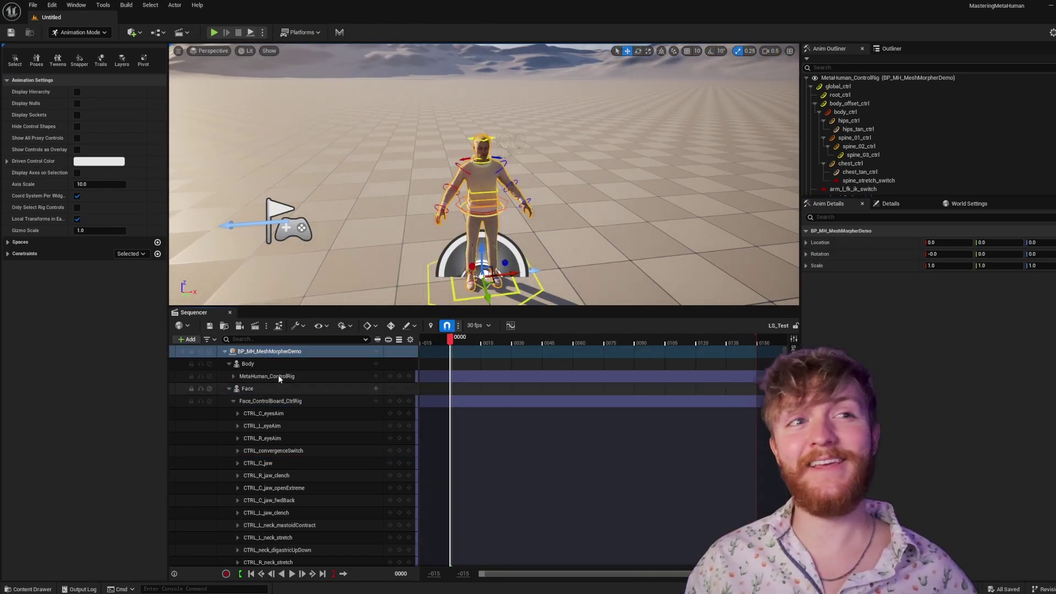
Step: Open the MH_MeshMorpherDemo_FaceMesh skeletal mesh from the character's Face folder in the Mesh Morpher editor
{"action": "left_click", "coordinate": [28, 589]}
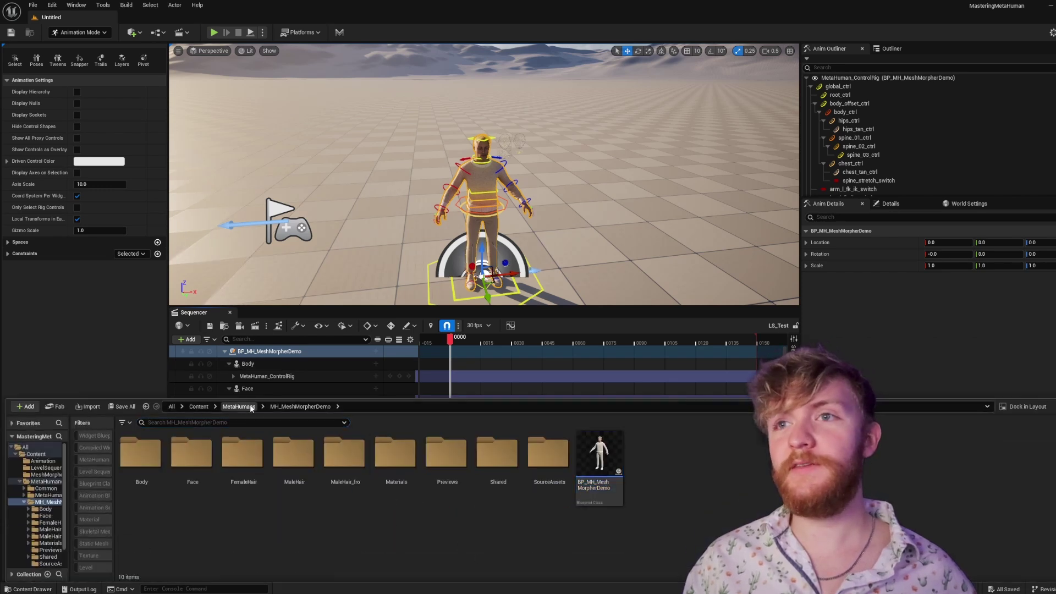
{"action": "double_click", "coordinate": [193, 455]}
{"action": "scroll", "coordinate": [495, 484], "scroll_direction": "down", "scroll_amount": 1}
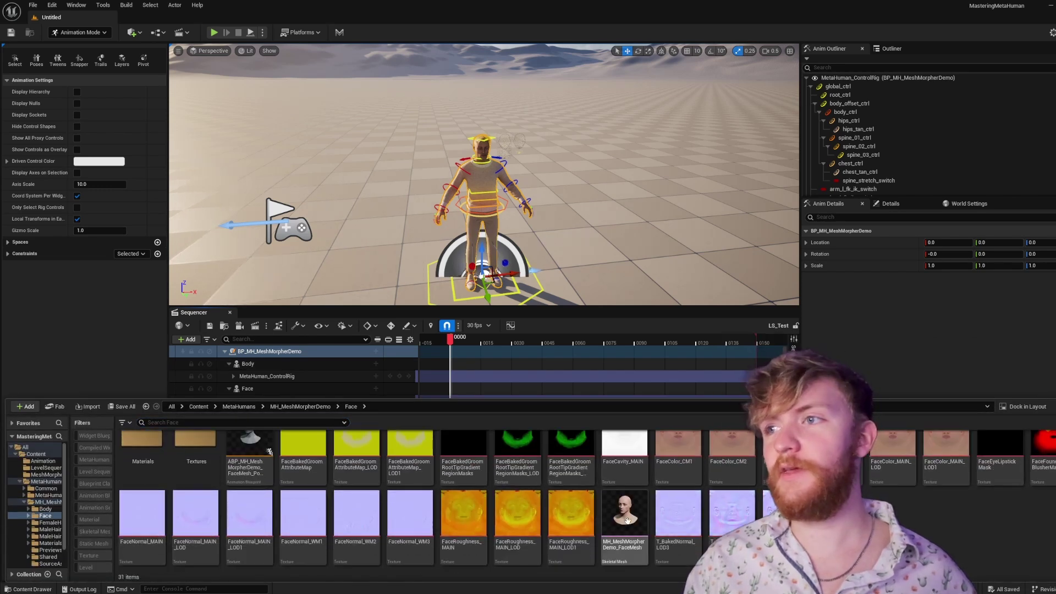
{"action": "left_click", "coordinate": [624, 519]}
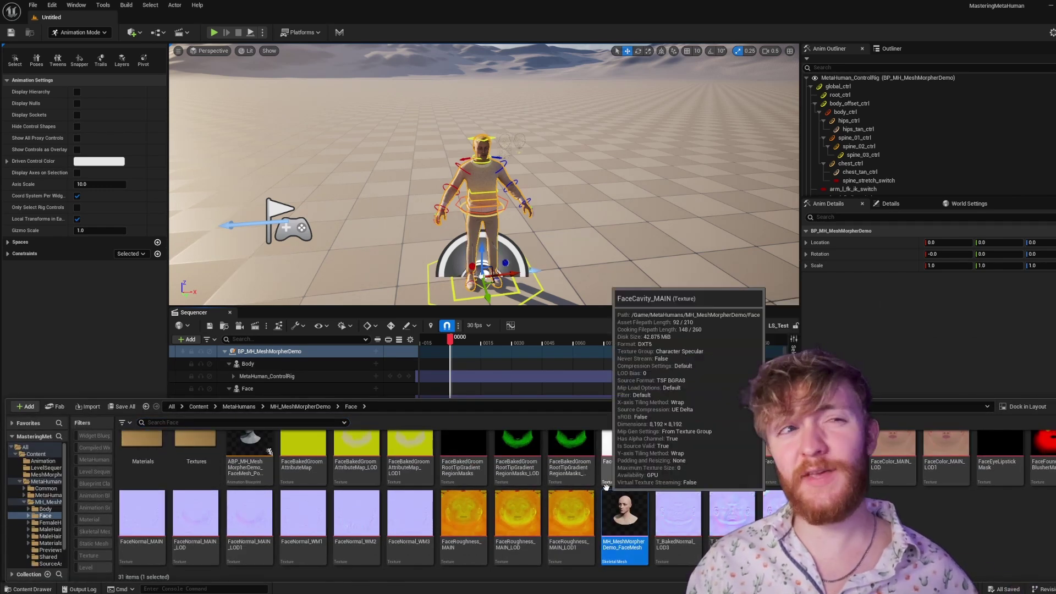
{"action": "mouse_move", "coordinate": [623, 514]}
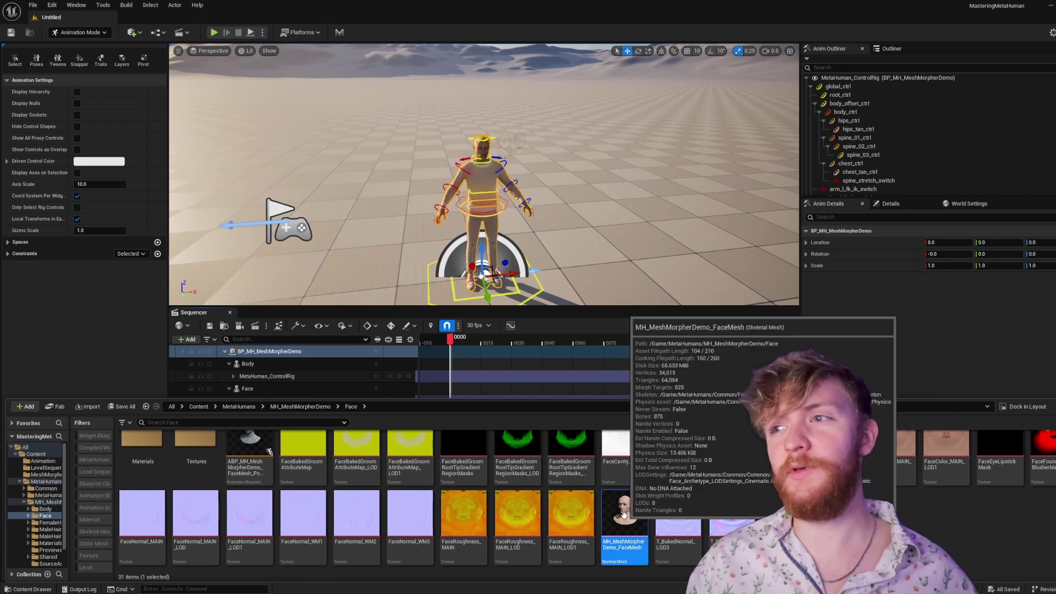
{"action": "left_click", "coordinate": [340, 33]}
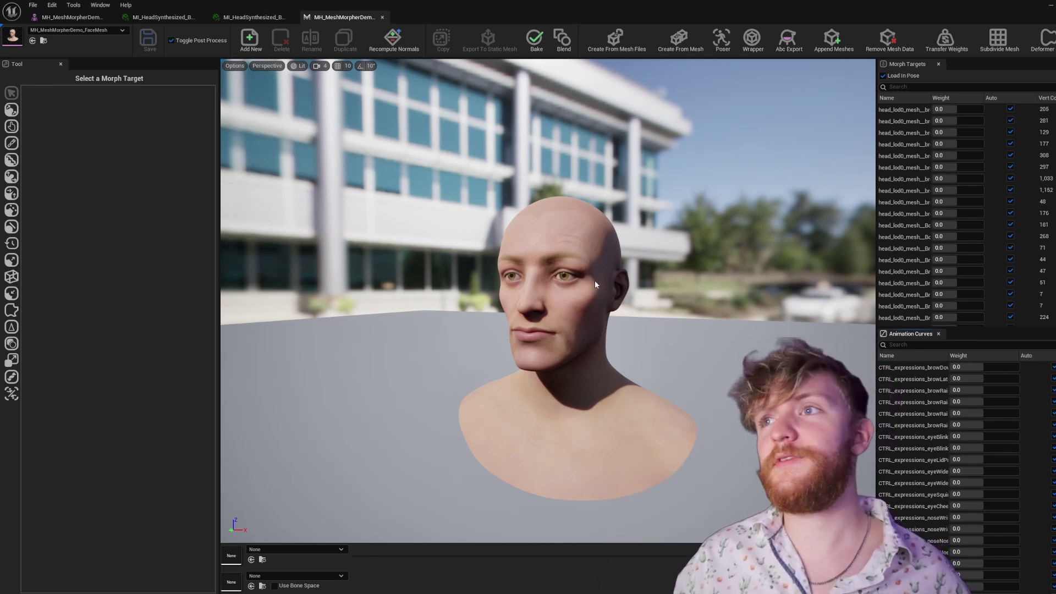
Step: Open the face mesh in the Poser tool
{"action": "key", "text": "s"}
{"action": "mouse_move", "coordinate": [570, 290]}
{"action": "right_mouse_down"}
{"action": "mouse_move", "coordinate": [569, 352]}
{"action": "mouse_move", "coordinate": [577, 308]}
{"action": "right_mouse_up"}
{"action": "key", "text": "w"}
{"action": "key", "text": "s"}
{"action": "key", "text": "w"}
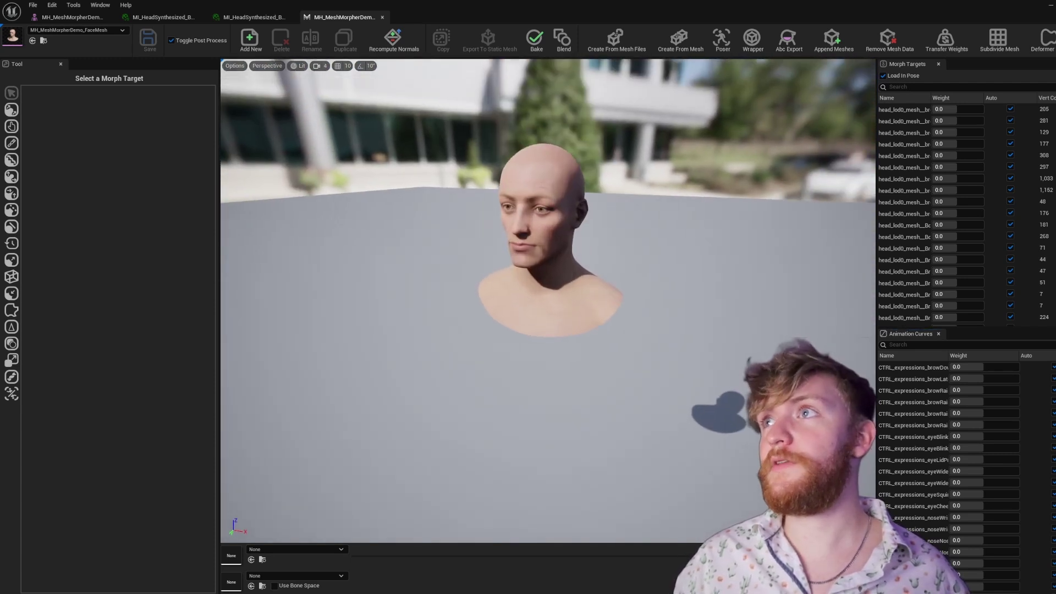
{"action": "left_click", "coordinate": [723, 43]}
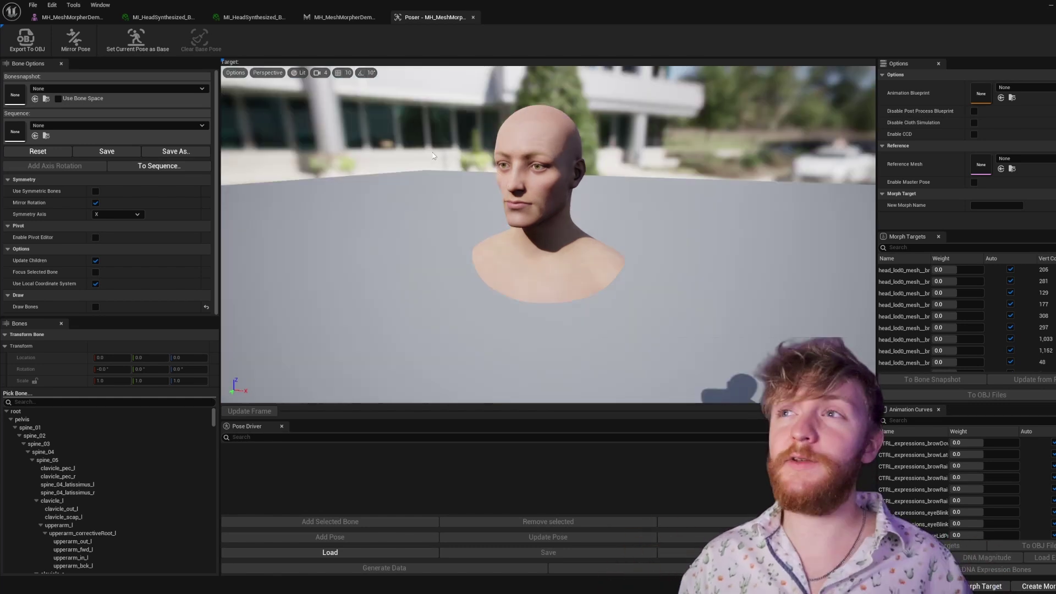
Step: Display the skeleton's bones over the head and hide them again
{"action": "mouse_move", "coordinate": [433, 152]}
{"action": "right_mouse_down"}
{"action": "mouse_move", "coordinate": [418, 151]}
{"action": "mouse_move", "coordinate": [434, 144]}
{"action": "mouse_move", "coordinate": [422, 139]}
{"action": "right_mouse_up"}
{"action": "left_click_drag", "start_coordinate": [418, 143], "coordinate": [423, 154]}
{"action": "left_click", "coordinate": [96, 307]}
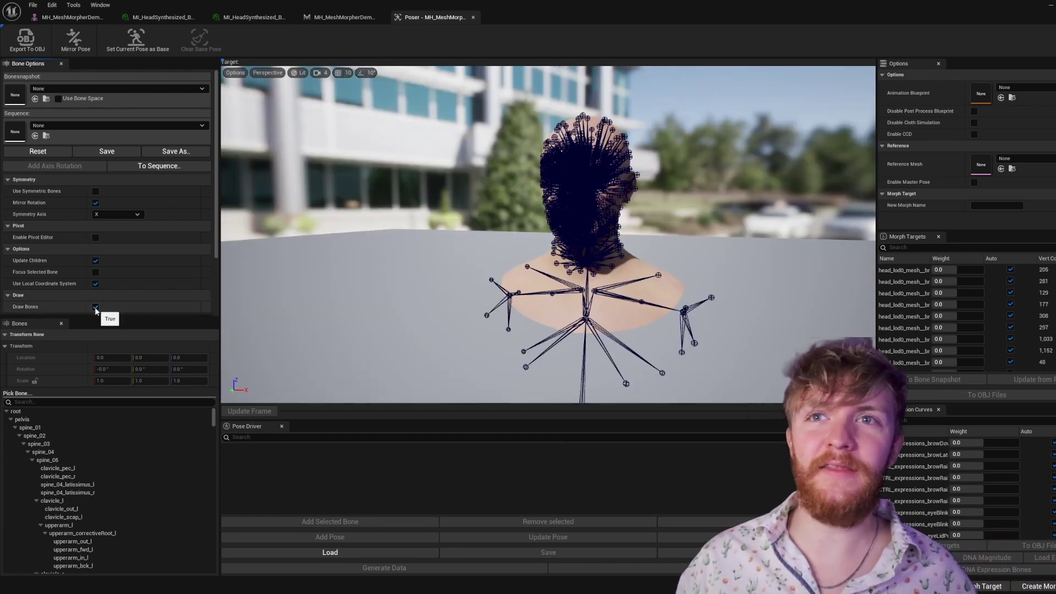
{"action": "left_click", "coordinate": [96, 307]}
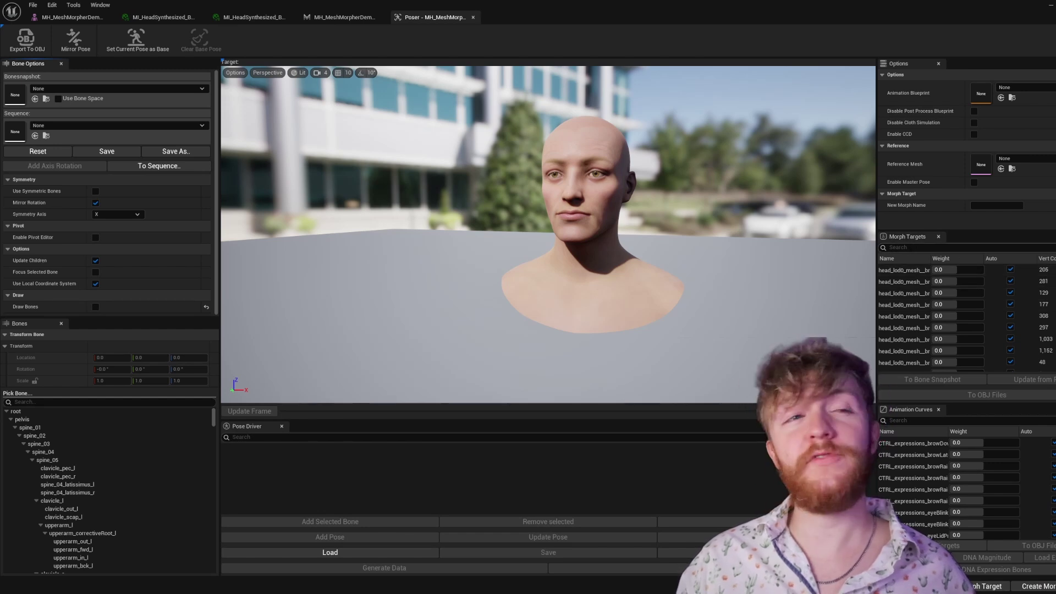
Step: Generate a bone snapshot from the Target_BaseMesh morph target, keeping root as start bone and the other default settings
{"action": "scroll", "coordinate": [962, 317], "scroll_direction": "down", "scroll_amount": 5}
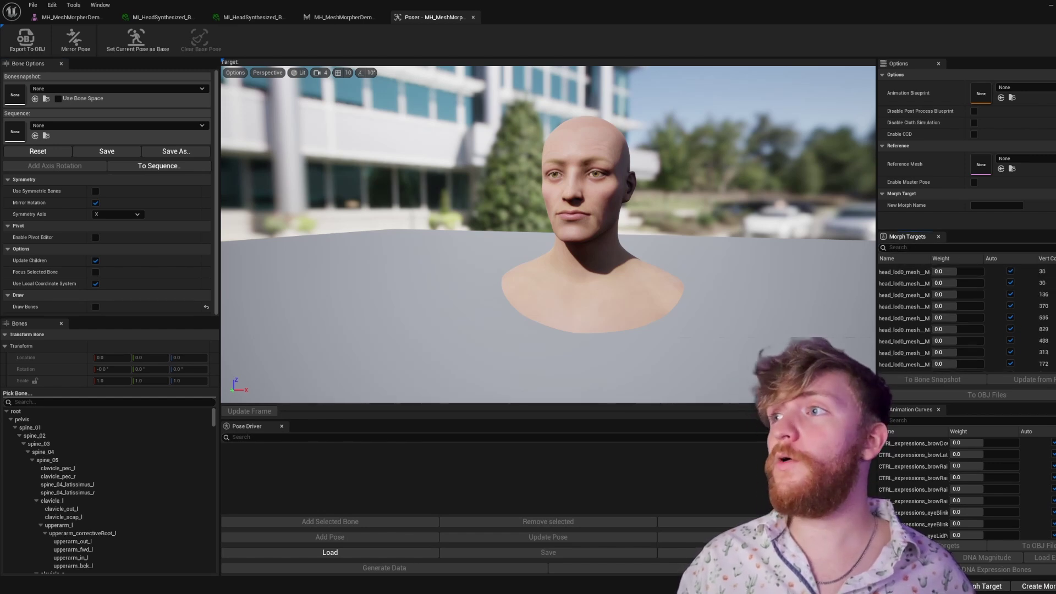
{"action": "scroll", "coordinate": [905, 368], "scroll_direction": "down", "scroll_amount": 5}
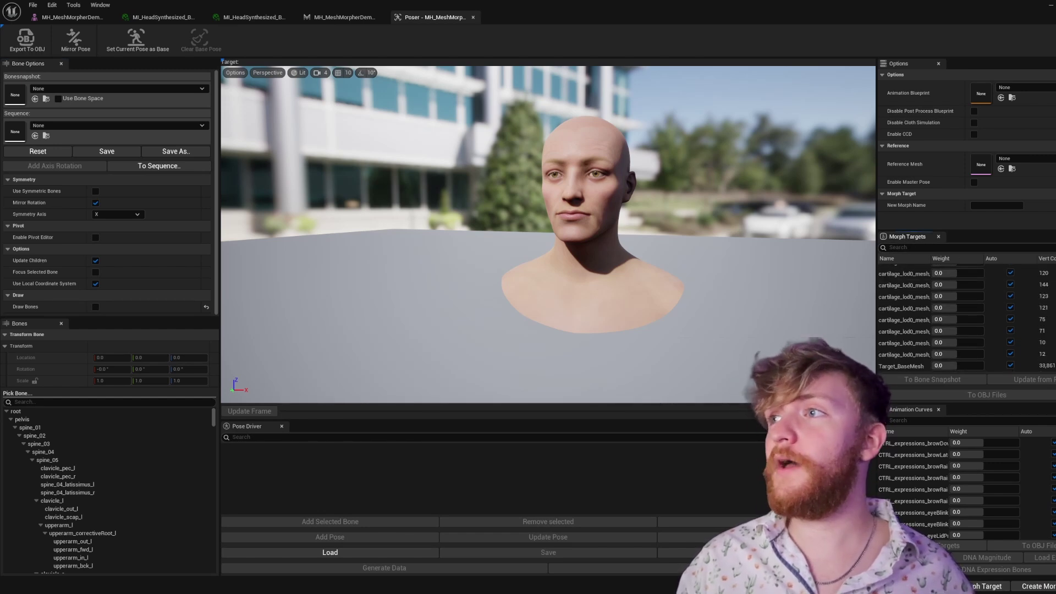
{"action": "left_click", "coordinate": [920, 366]}
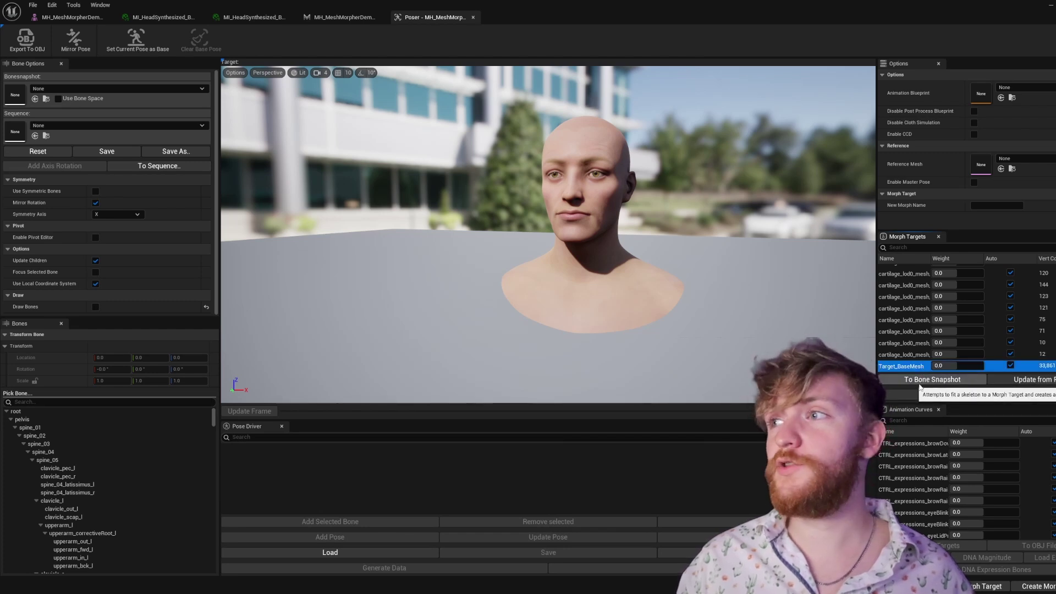
{"action": "left_click", "coordinate": [919, 385]}
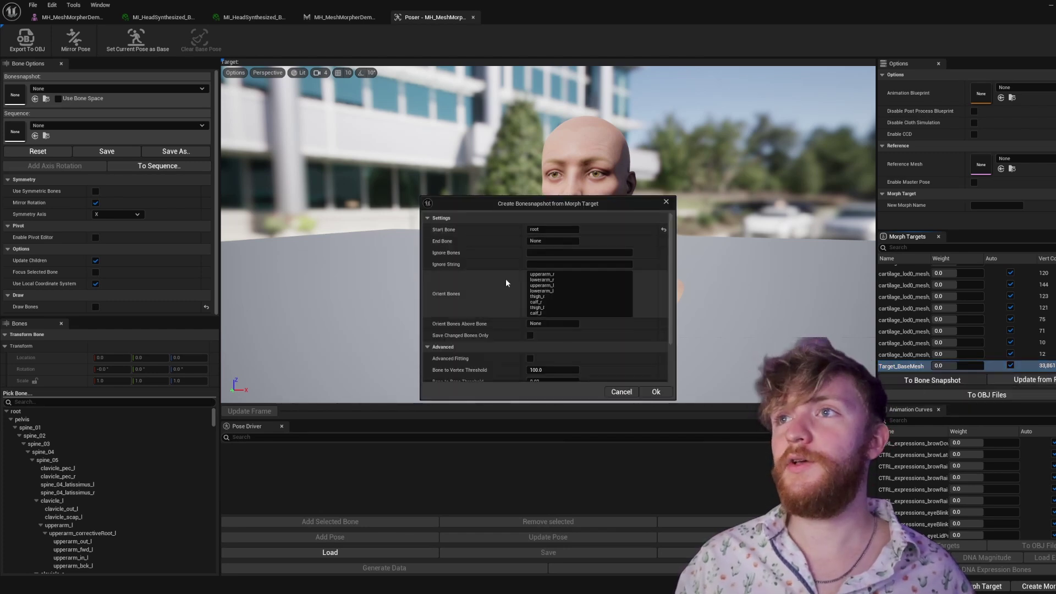
{"action": "scroll", "coordinate": [478, 277], "scroll_direction": "down", "scroll_amount": 3}
{"action": "scroll", "coordinate": [482, 266], "scroll_direction": "up", "scroll_amount": 3}
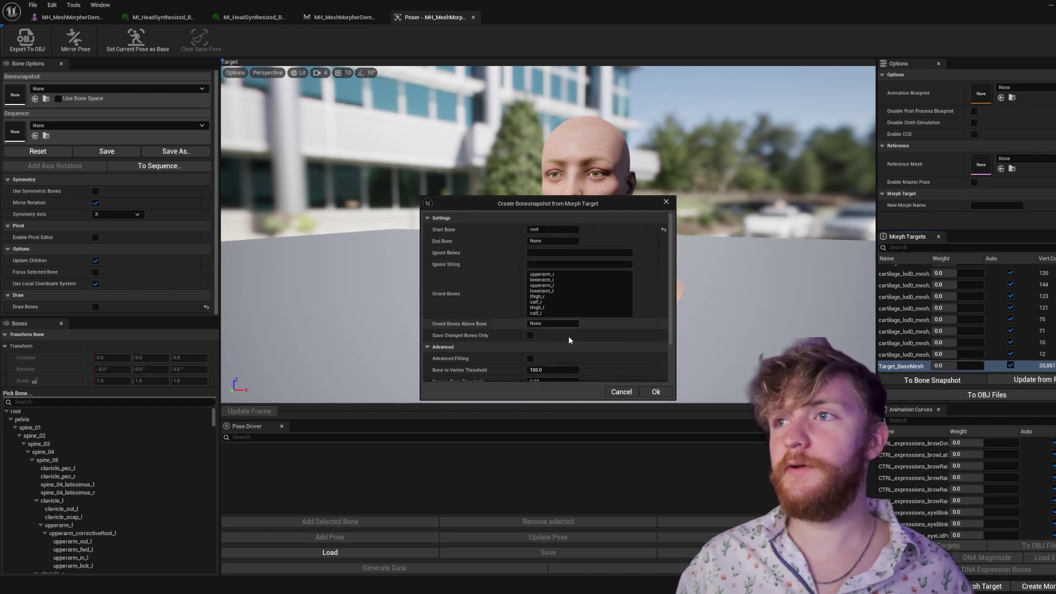
{"action": "left_click", "coordinate": [656, 393]}
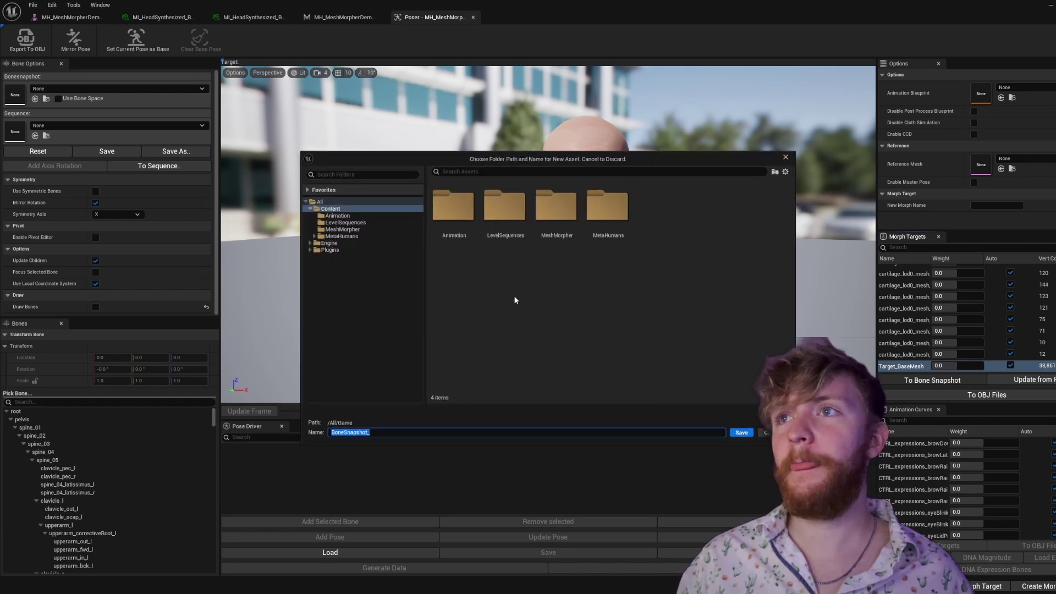
Step: Save the bone snapshot as BoneSnapshot_FaceTest in the MeshMorpher folder
{"action": "left_click", "coordinate": [571, 293]}
{"action": "double_click", "coordinate": [556, 208]}
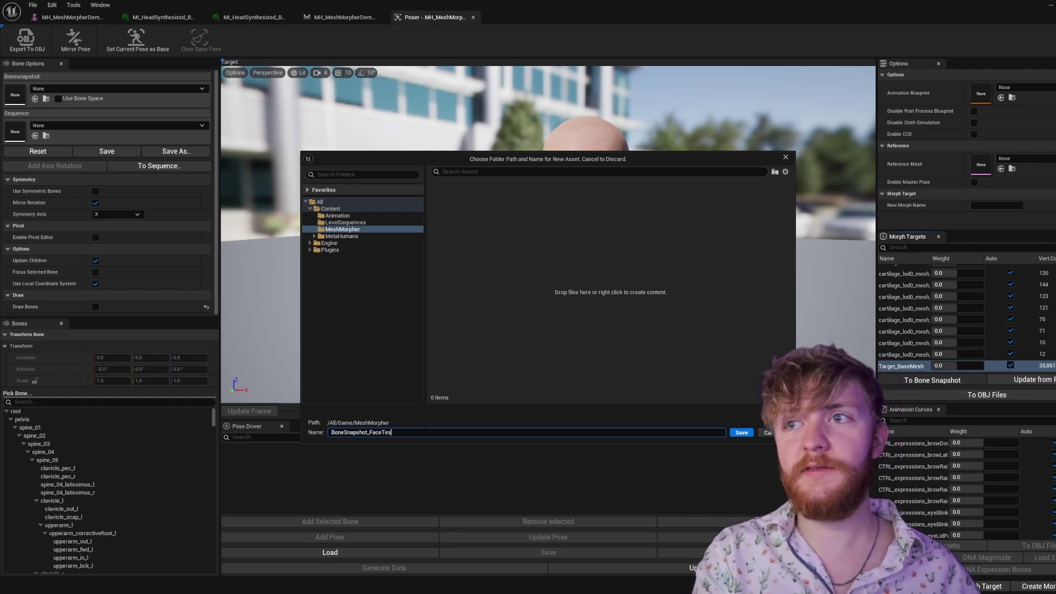
{"action": "left_click", "coordinate": [741, 433]}
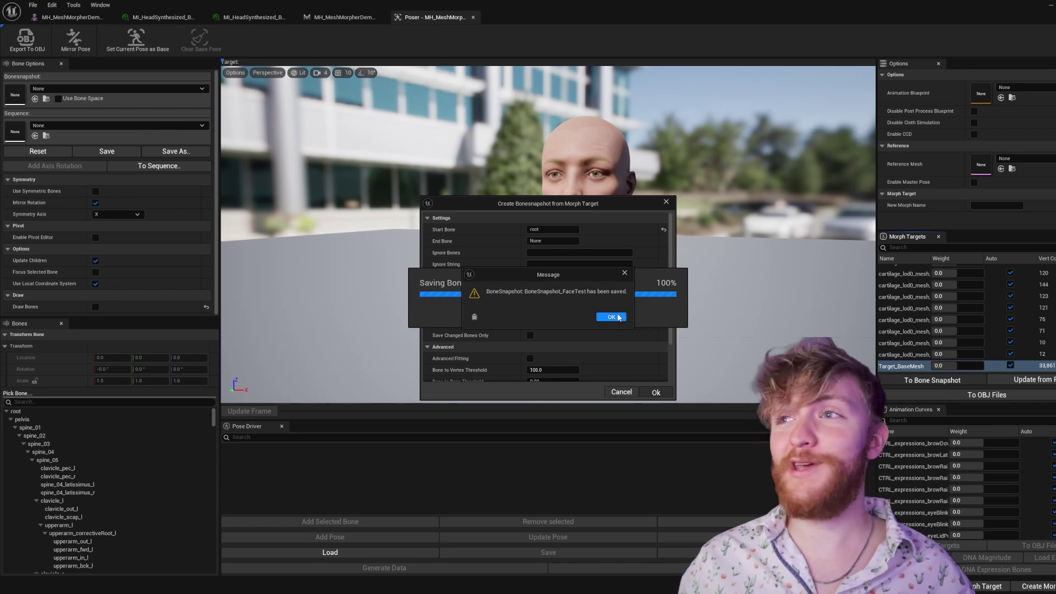
{"action": "left_click", "coordinate": [612, 318]}
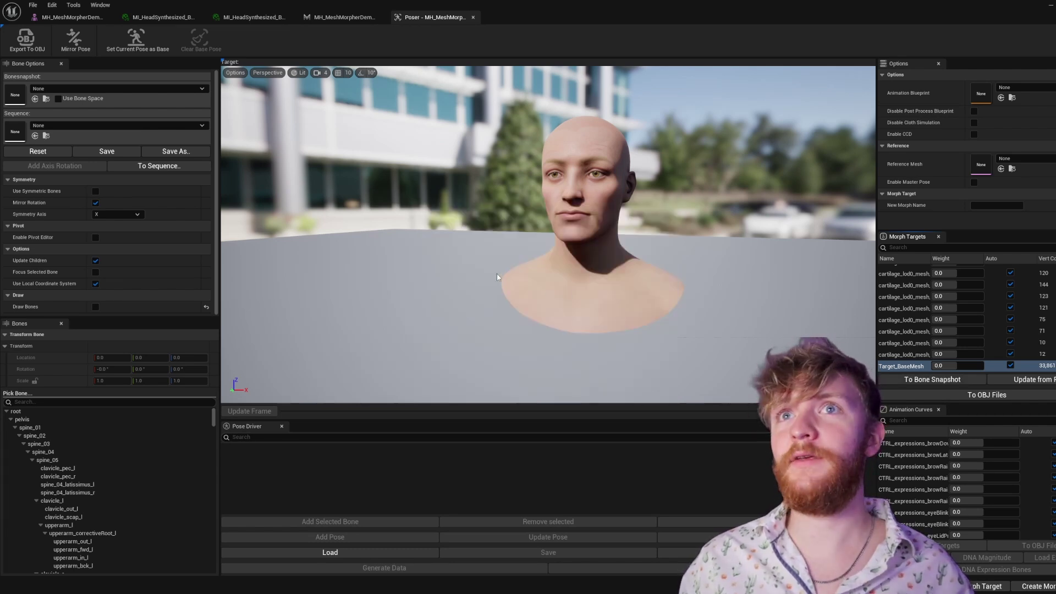
Step: Apply the BoneSnapshot_FaceTest snapshot to the head in Poser and view its face
{"action": "left_click", "coordinate": [107, 89]}
{"action": "left_click", "coordinate": [153, 185]}
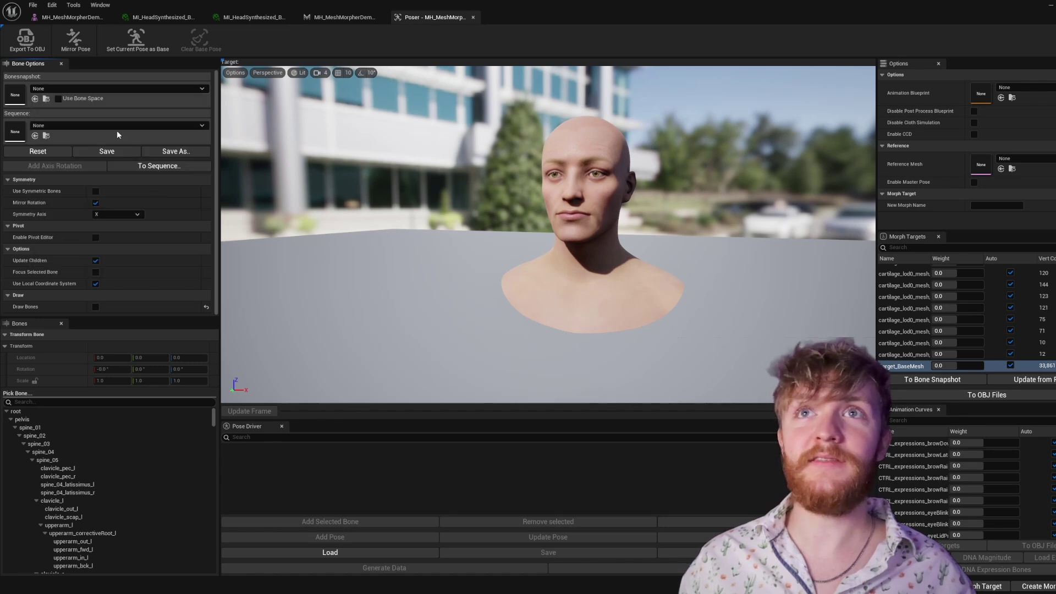
{"action": "mouse_move", "coordinate": [584, 206]}
{"action": "right_mouse_down"}
{"action": "mouse_move", "coordinate": [632, 170]}
{"action": "mouse_move", "coordinate": [583, 179]}
{"action": "mouse_move", "coordinate": [597, 170]}
{"action": "mouse_move", "coordinate": [616, 190]}
{"action": "mouse_move", "coordinate": [574, 190]}
{"action": "right_mouse_up"}
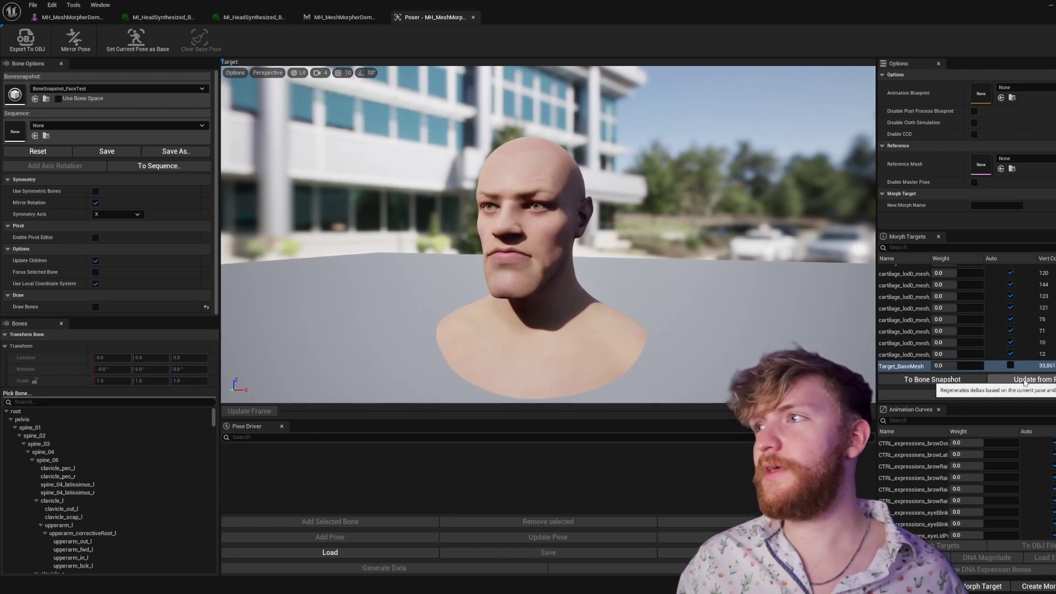
Step: Update the Target_BaseMesh morph target from the current pose and set its weight to 1.0
{"action": "left_click", "coordinate": [1024, 380]}
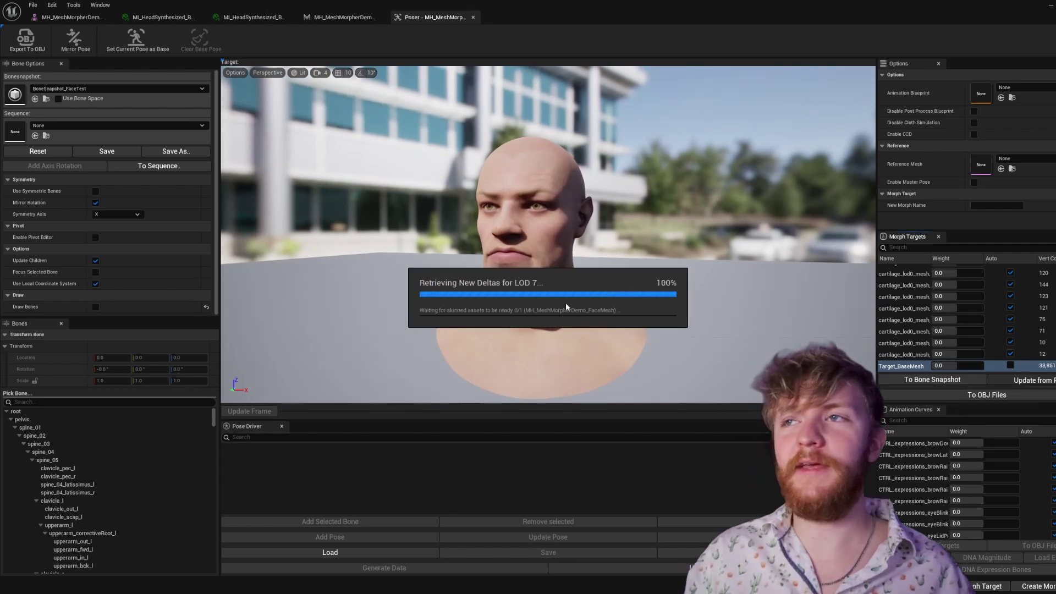
{"action": "left_click", "coordinate": [902, 368]}
{"action": "left_click", "coordinate": [948, 367]}
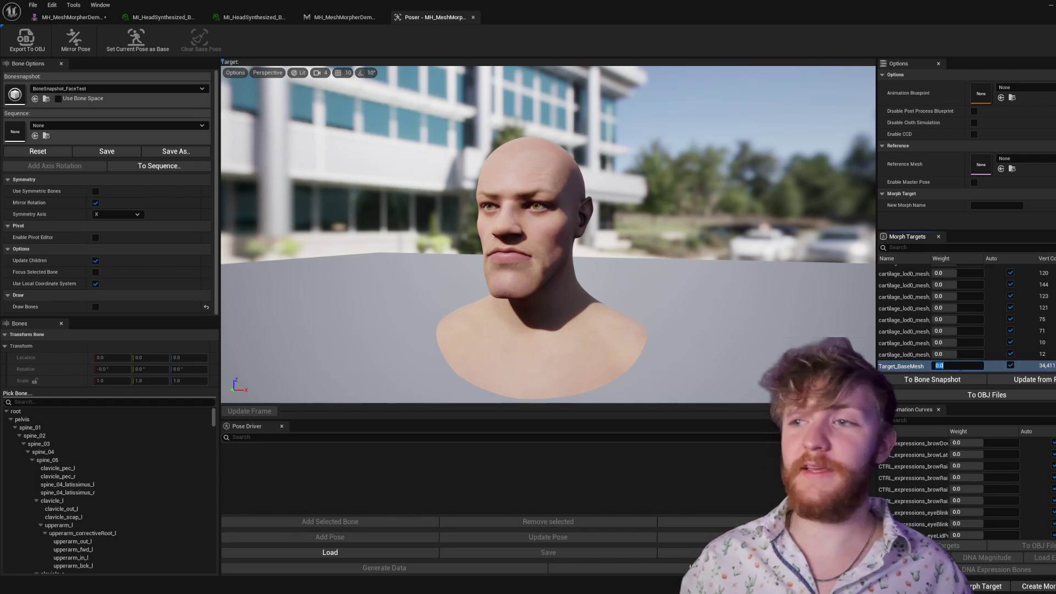
{"action": "key", "text": "Return"}
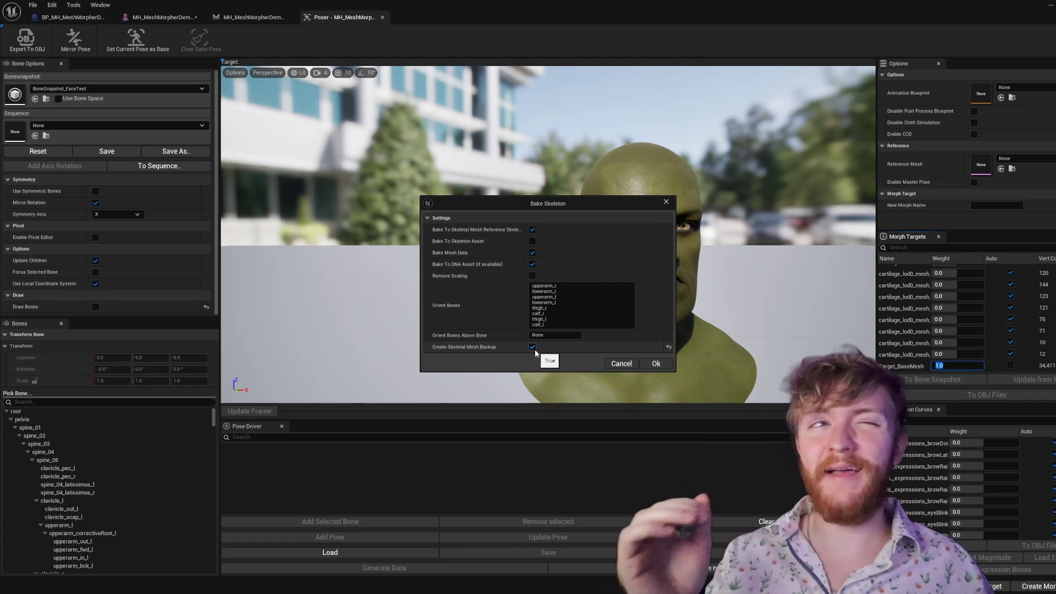
Step: Bake the skeleton into the reference skeleton, mesh data and DNA asset, accept the level of detail changes, and view the head
{"action": "left_click", "coordinate": [660, 363]}
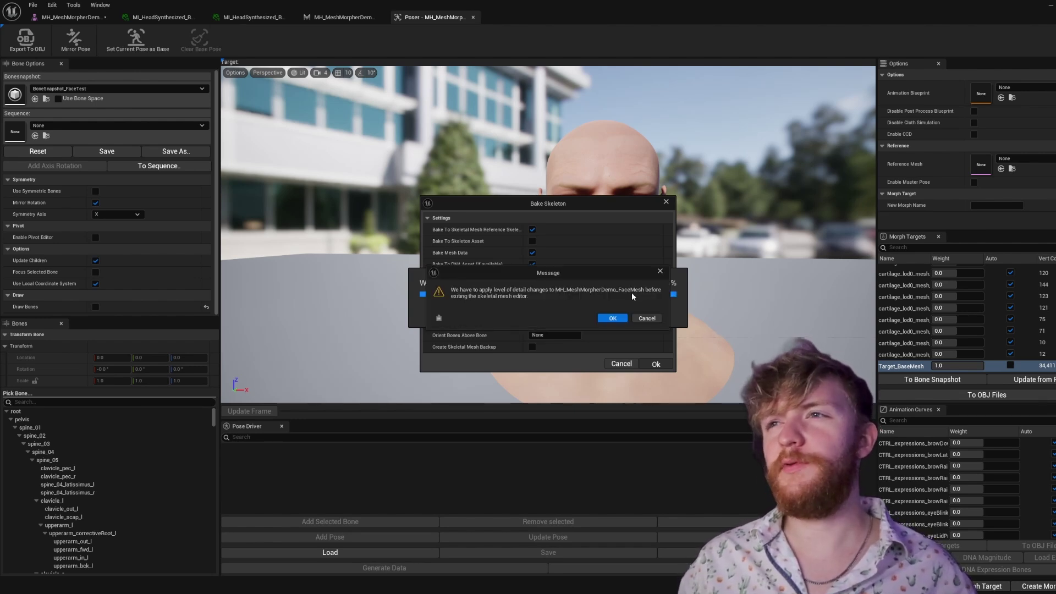
{"action": "left_click", "coordinate": [610, 320]}
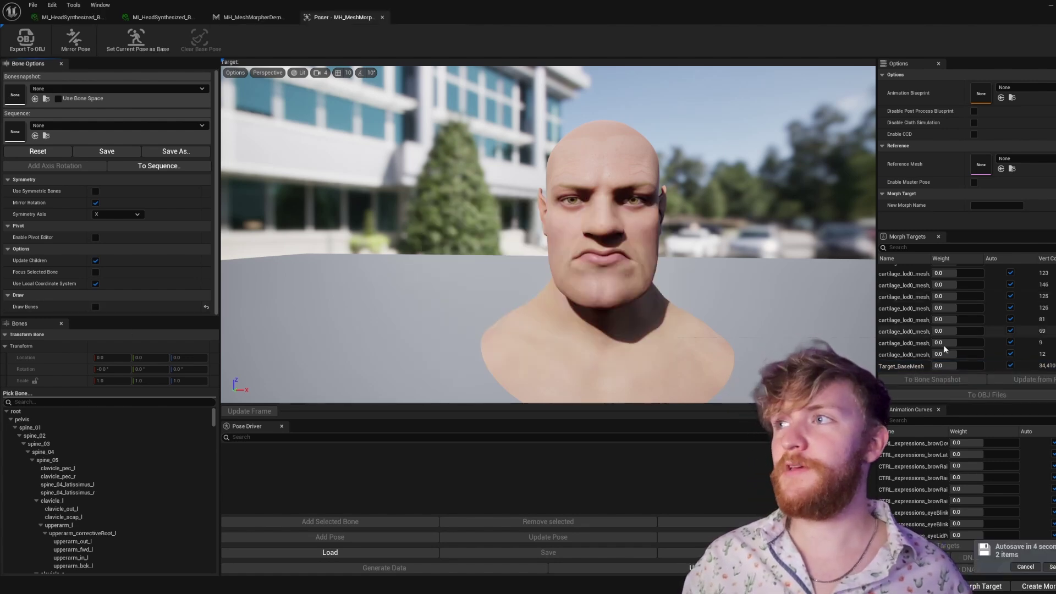
{"action": "right_click_drag", "start_coordinate": [607, 342], "coordinate": [555, 315]}
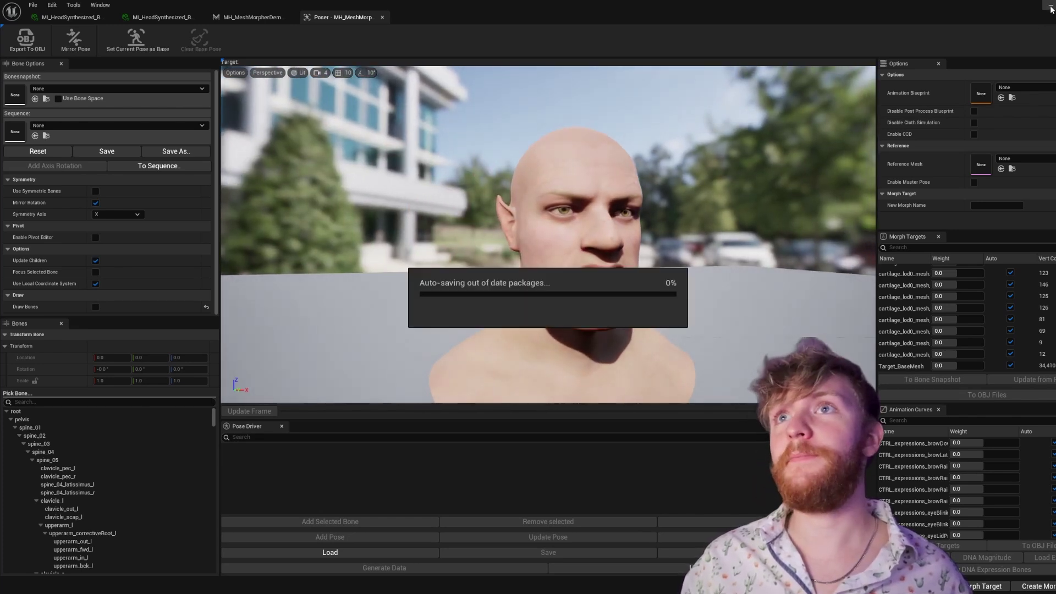
Step: Return to the level and examine the MetaHuman's head from the side and the front
{"action": "left_click", "coordinate": [1050, 7]}
{"action": "right_click_drag", "start_coordinate": [647, 217], "coordinate": [648, 194]}
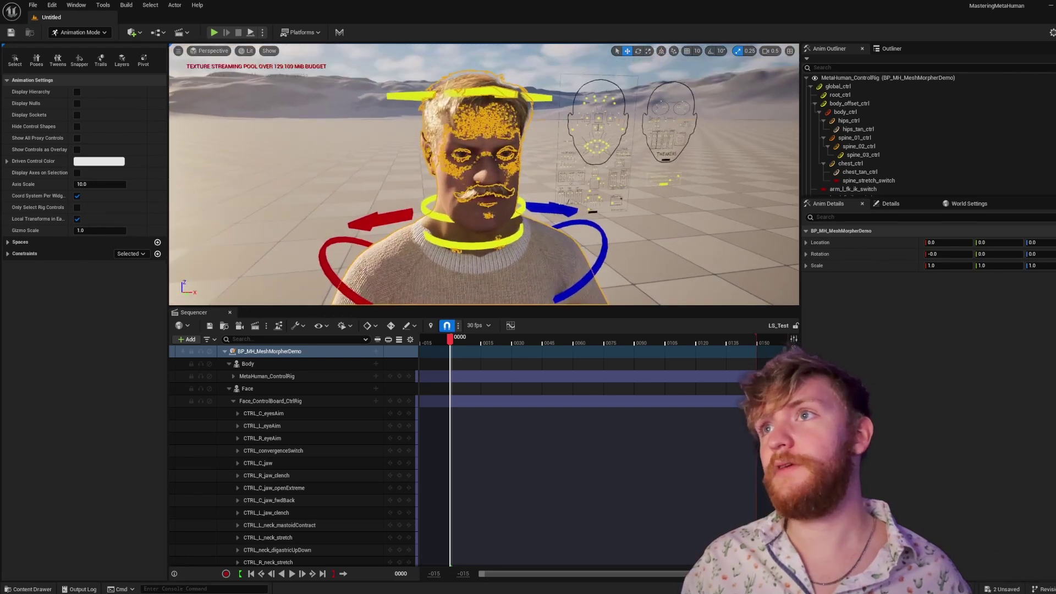
{"action": "left_click", "coordinate": [341, 176]}
{"action": "right_click_drag", "start_coordinate": [341, 176], "coordinate": [429, 159]}
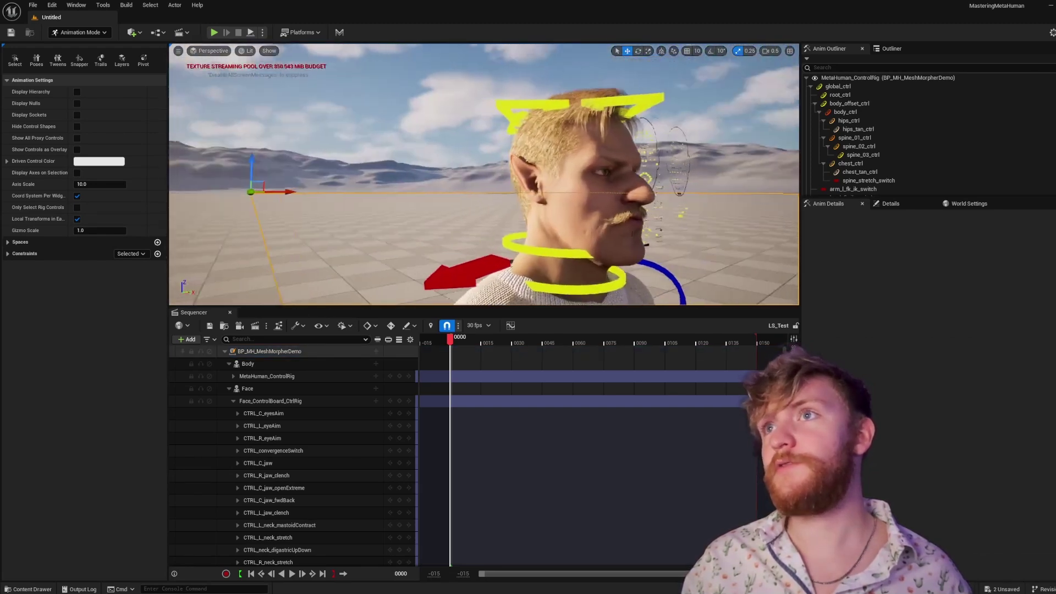
{"action": "right_click_drag", "start_coordinate": [626, 246], "coordinate": [631, 246]}
{"action": "right_click_drag", "start_coordinate": [552, 210], "coordinate": [368, 219]}
{"action": "right_click_drag", "start_coordinate": [468, 182], "coordinate": [474, 182]}
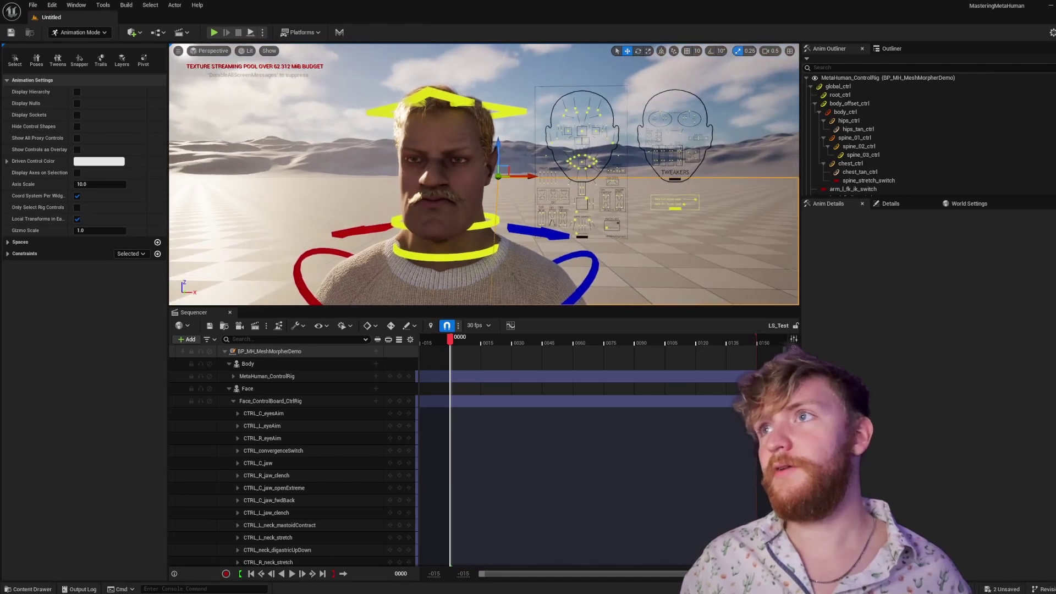
Step: Try the CTRL_C_jaw control on the facial control board to test how the jaw deforms
{"action": "left_click", "coordinate": [587, 199]}
{"action": "scroll", "coordinate": [588, 200], "scroll_direction": "up", "scroll_amount": 6}
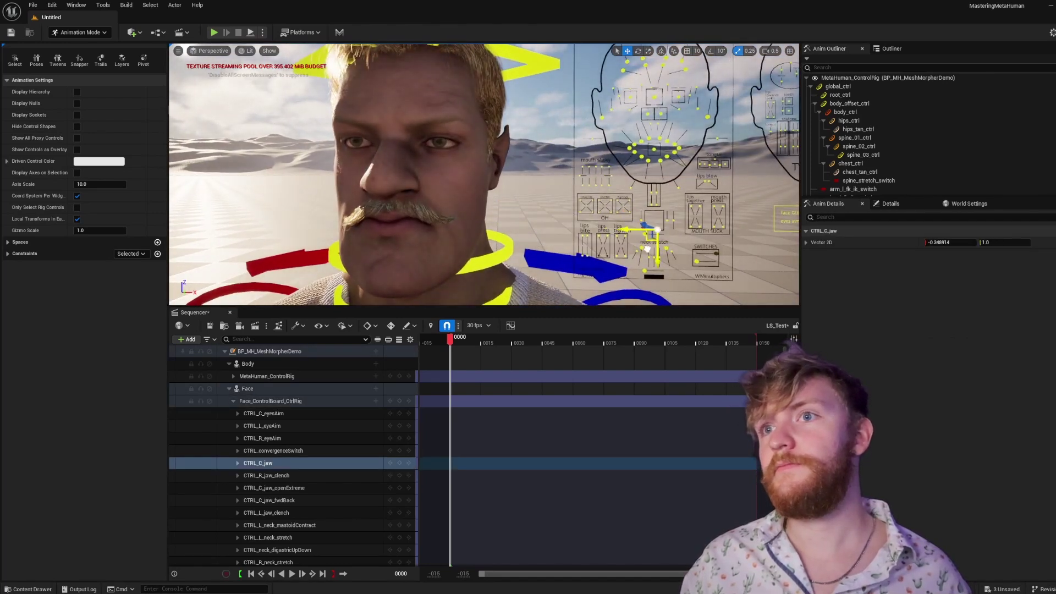
{"action": "scroll", "coordinate": [548, 225], "scroll_direction": "down", "scroll_amount": 8}
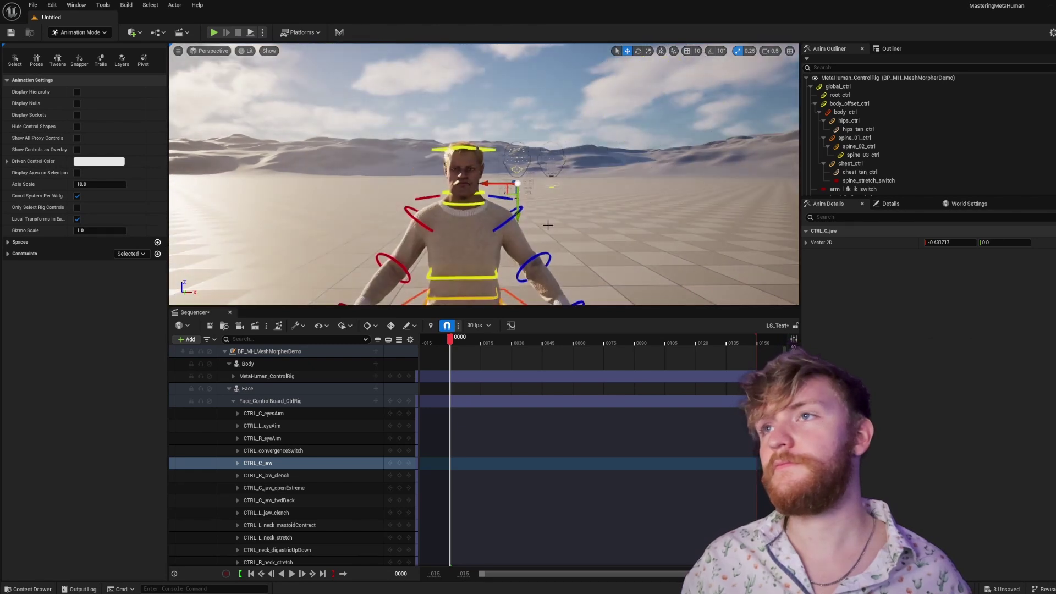
{"action": "left_click", "coordinate": [579, 195]}
{"action": "key", "text": "w"}
{"action": "right_click_drag", "start_coordinate": [579, 195], "coordinate": [578, 198]}
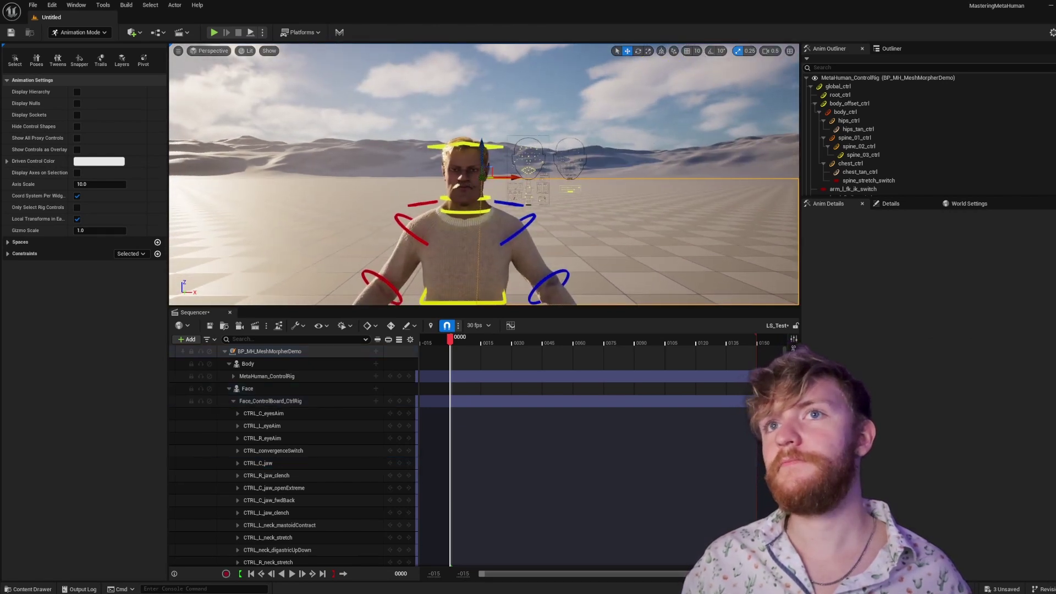
Step: Delete BP_MH_MeshMorpherDemo from the LS_Test sequence and add it again from the MetaHumans/MH_MeshMorpherDemo folder
{"action": "left_click", "coordinate": [285, 351]}
{"action": "key", "text": "Delete"}
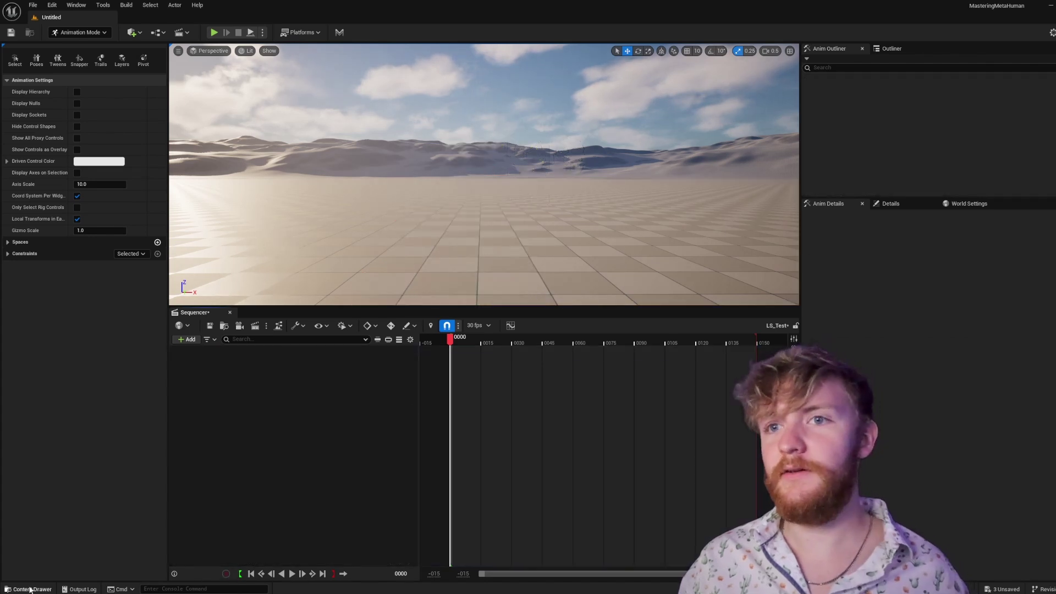
{"action": "left_click", "coordinate": [30, 589]}
{"action": "left_click", "coordinate": [238, 407]}
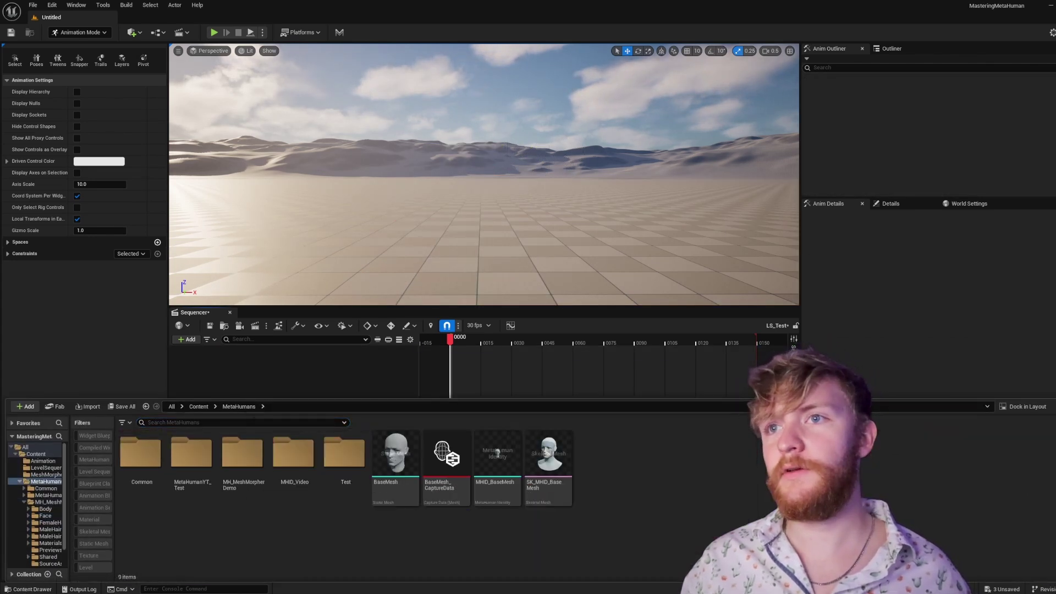
{"action": "double_click", "coordinate": [242, 454]}
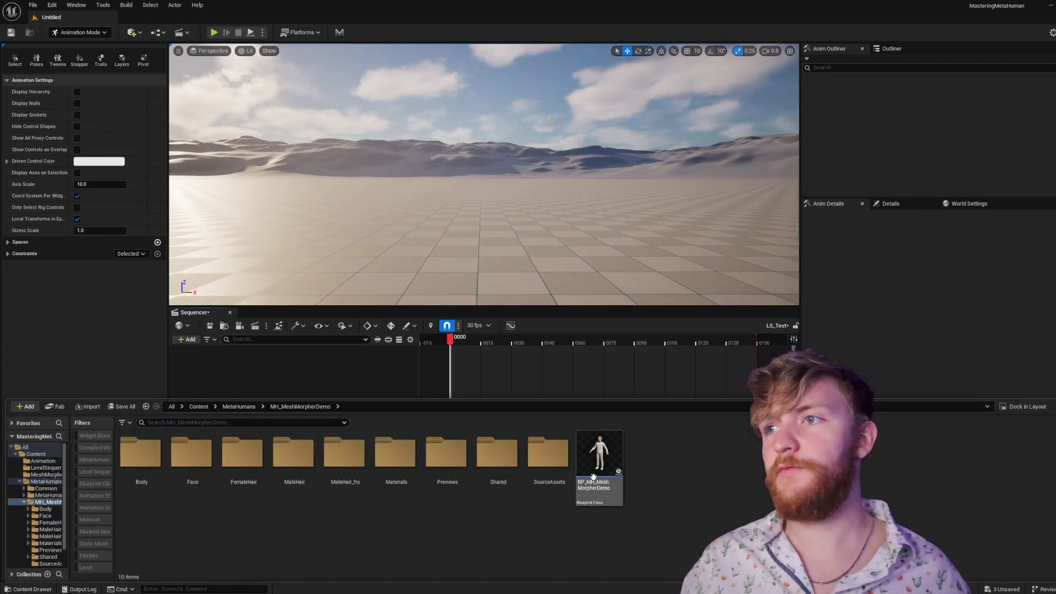
{"action": "left_click_drag", "start_coordinate": [593, 477], "coordinate": [588, 225]}
{"action": "left_click_drag", "start_coordinate": [310, 386], "coordinate": [297, 376]}
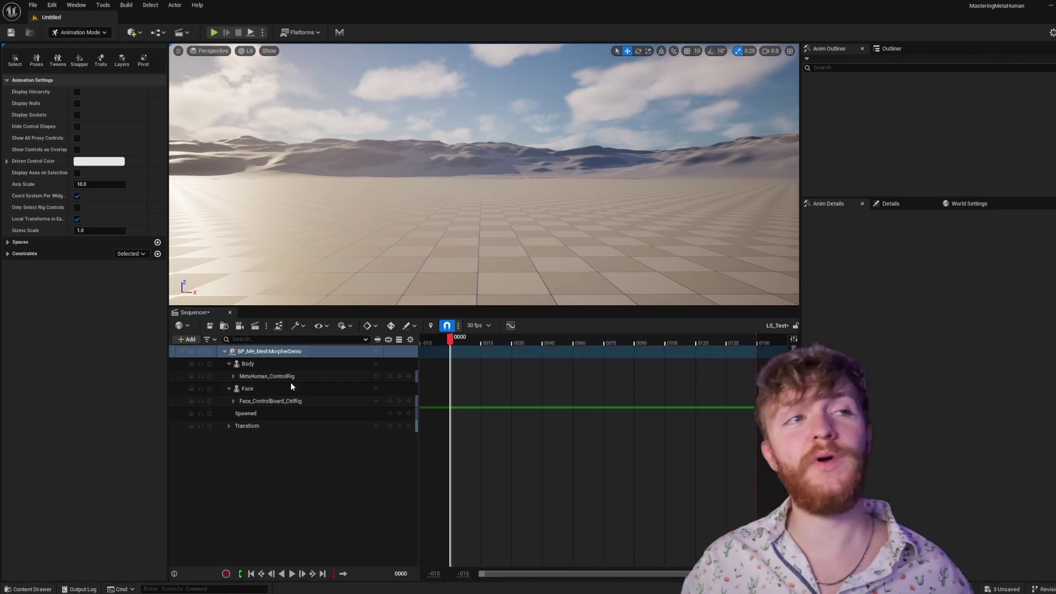
Step: Move the CTRL_C_mouth control to about -1.0, -0.96 and examine the face's deformation from several angles
{"action": "right_click_drag", "start_coordinate": [473, 229], "coordinate": [470, 220]}
{"action": "scroll", "coordinate": [473, 228], "scroll_direction": "up", "scroll_amount": 5}
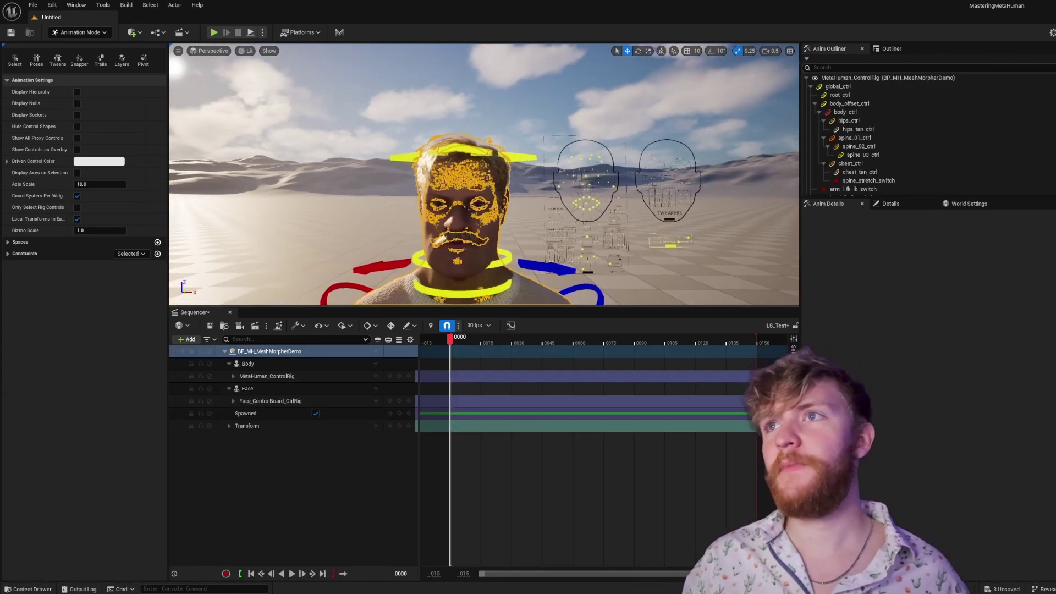
{"action": "left_click", "coordinate": [607, 220]}
{"action": "key", "text": "w"}
{"action": "right_click_drag", "start_coordinate": [607, 220], "coordinate": [617, 243]}
{"action": "scroll", "coordinate": [607, 220], "scroll_direction": "down", "scroll_amount": 2}
{"action": "left_click", "coordinate": [582, 175]}
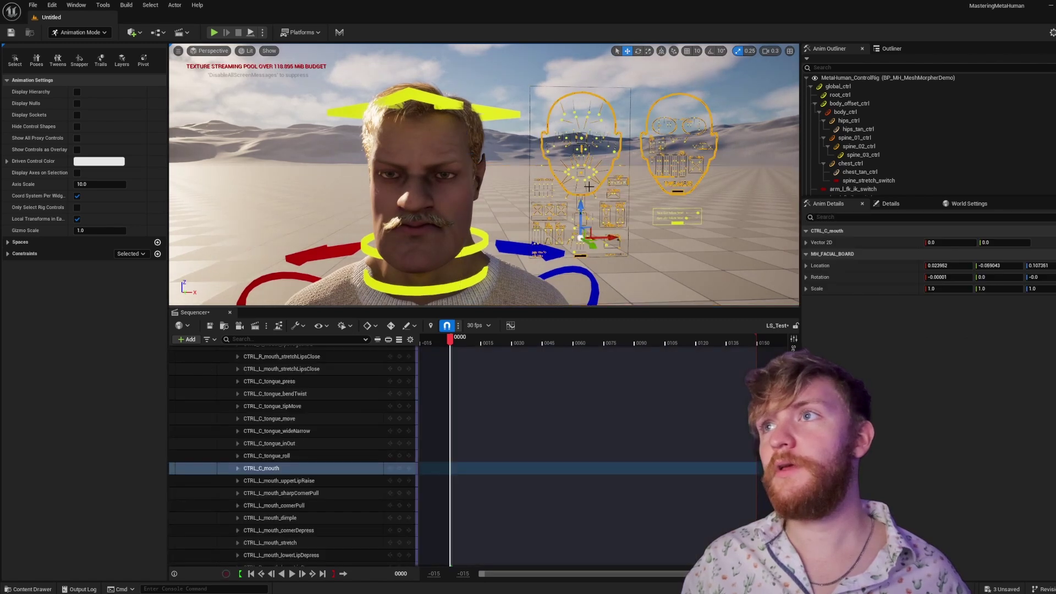
{"action": "left_click", "coordinate": [581, 174]}
{"action": "mouse_move", "coordinate": [591, 166]}
{"action": "left_mouse_down"}
{"action": "mouse_move", "coordinate": [584, 179]}
{"action": "mouse_move", "coordinate": [596, 169]}
{"action": "mouse_move", "coordinate": [581, 170]}
{"action": "left_mouse_up"}
{"action": "left_click_drag", "start_coordinate": [581, 169], "coordinate": [687, 169], "text": "alt"}
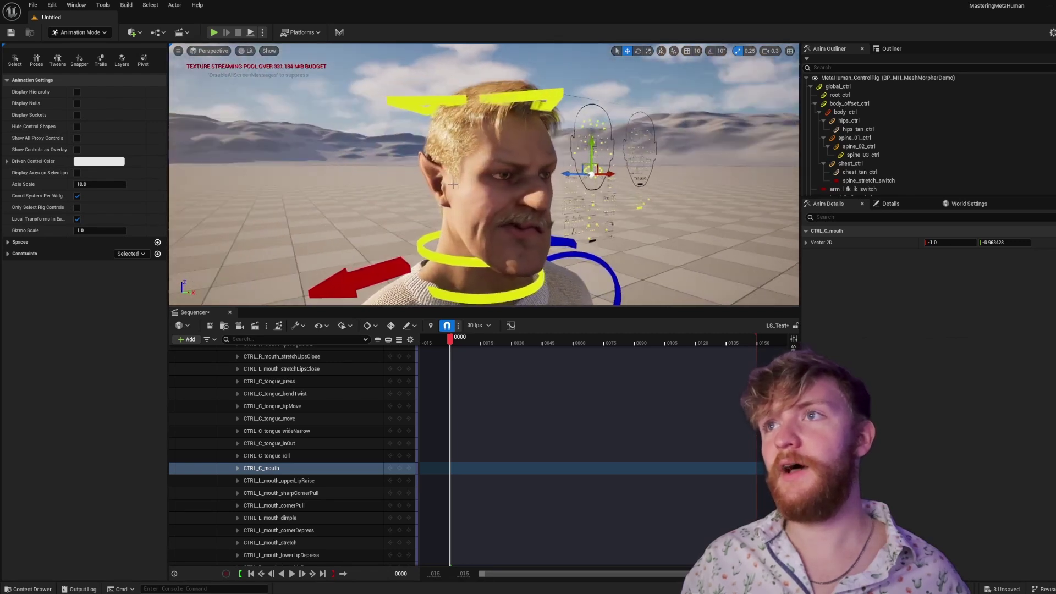
{"action": "left_click_drag", "start_coordinate": [502, 205], "coordinate": [419, 206], "text": "alt"}
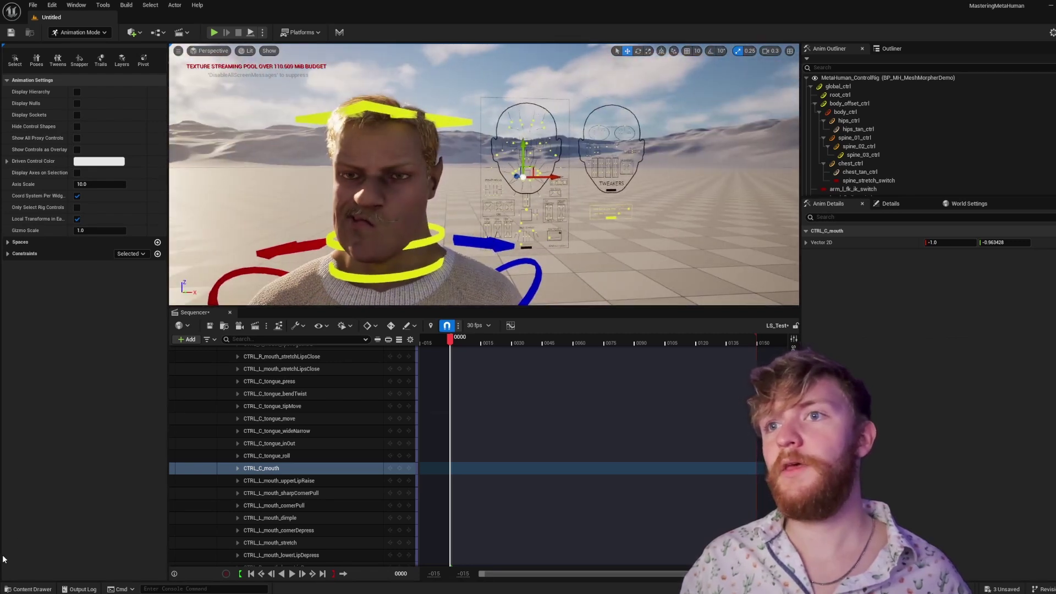
Step: Open the MH_MeshMorpherDemo face mesh from the Face folder, and open its MI_HeadSynthesized_Baked head material
{"action": "left_click", "coordinate": [30, 589]}
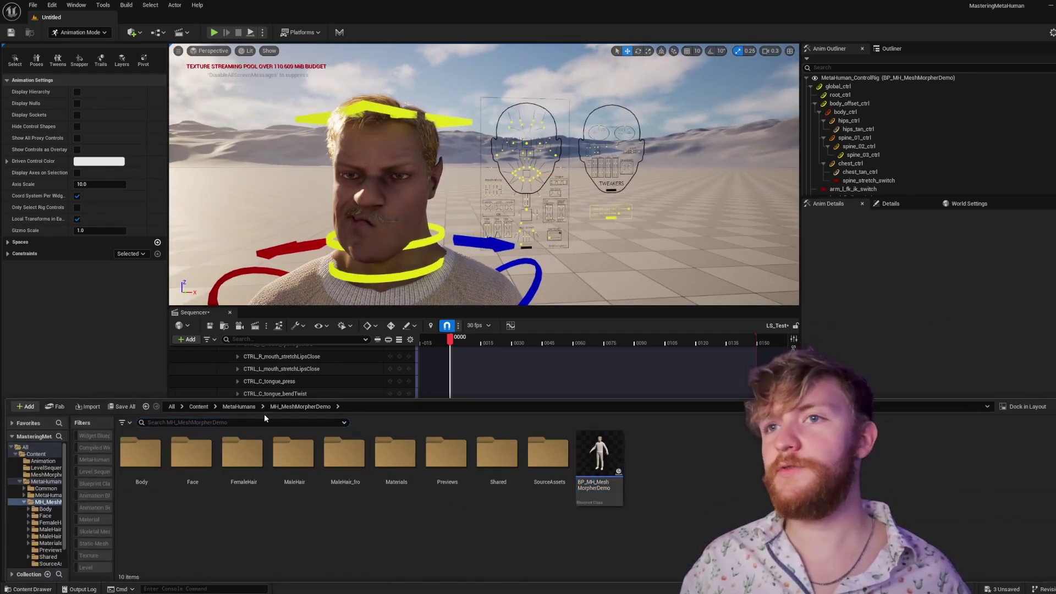
{"action": "double_click", "coordinate": [199, 453]}
{"action": "double_click", "coordinate": [621, 528]}
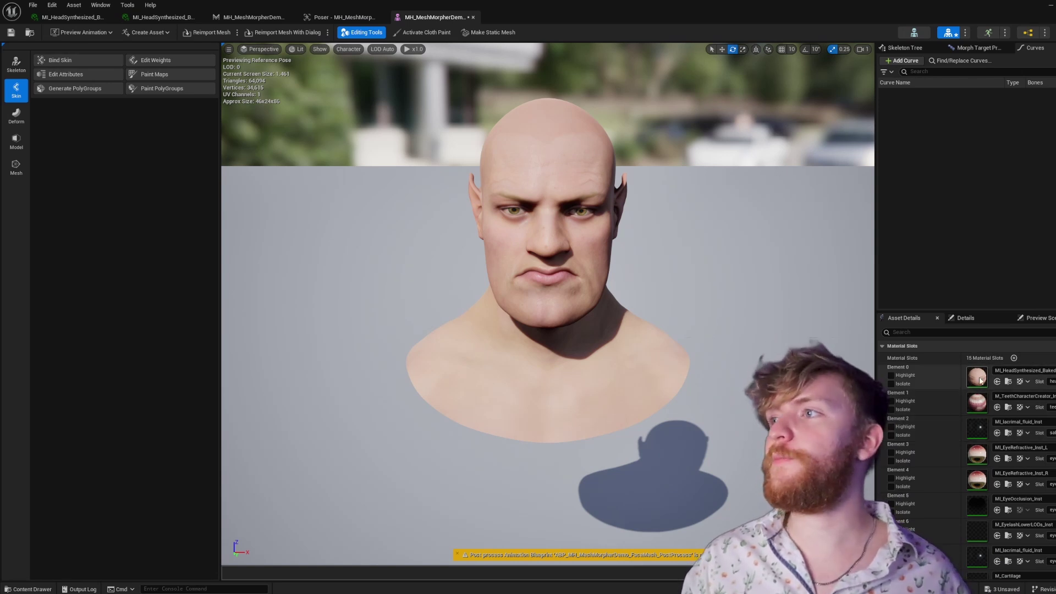
{"action": "double_click", "coordinate": [976, 377]}
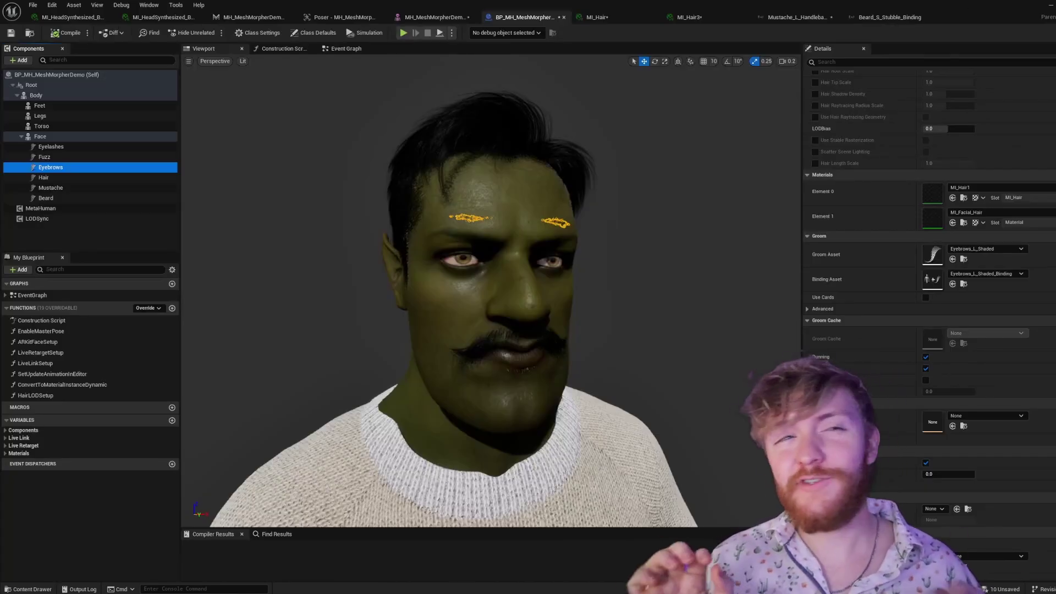
Step: Set the source skeletal mesh of the beard's Beard_S_Stubble_Binding groom binding to MeshMorpherDemo_FaceMesh
{"action": "left_click", "coordinate": [90, 201]}
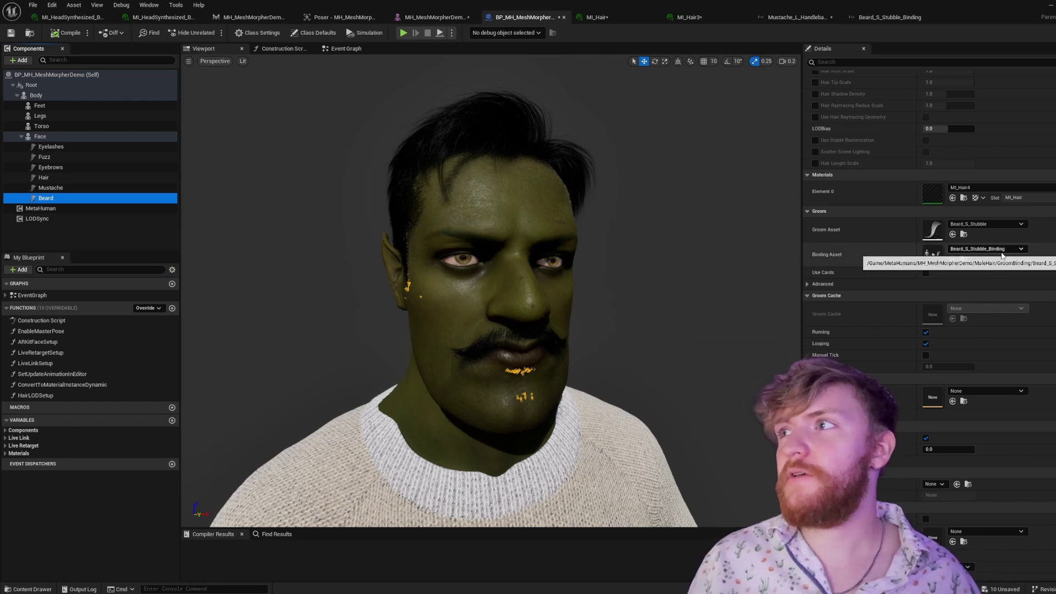
{"action": "double_click", "coordinate": [932, 254]}
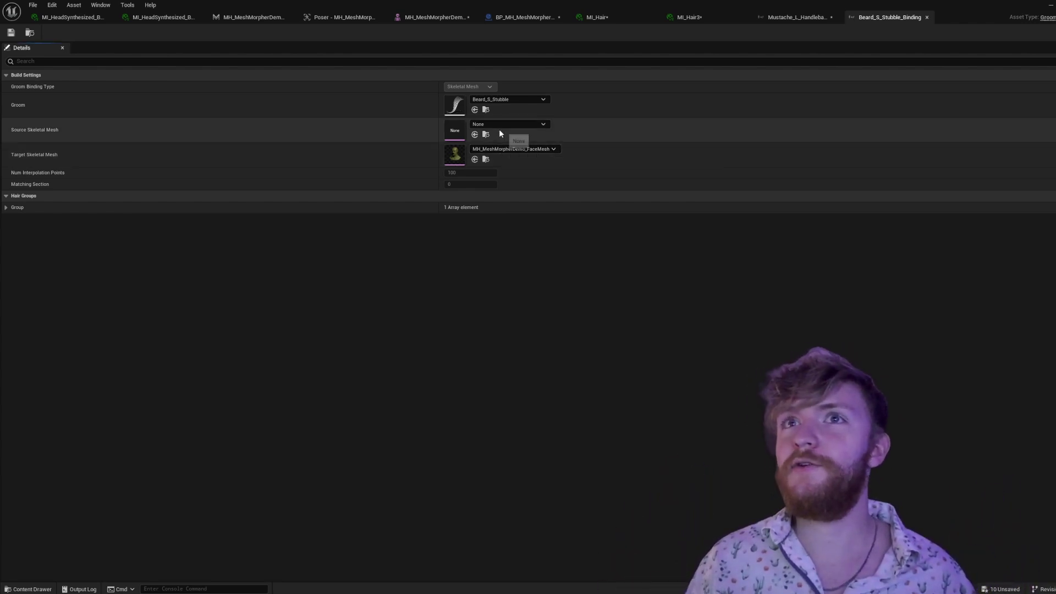
{"action": "left_click", "coordinate": [496, 125]}
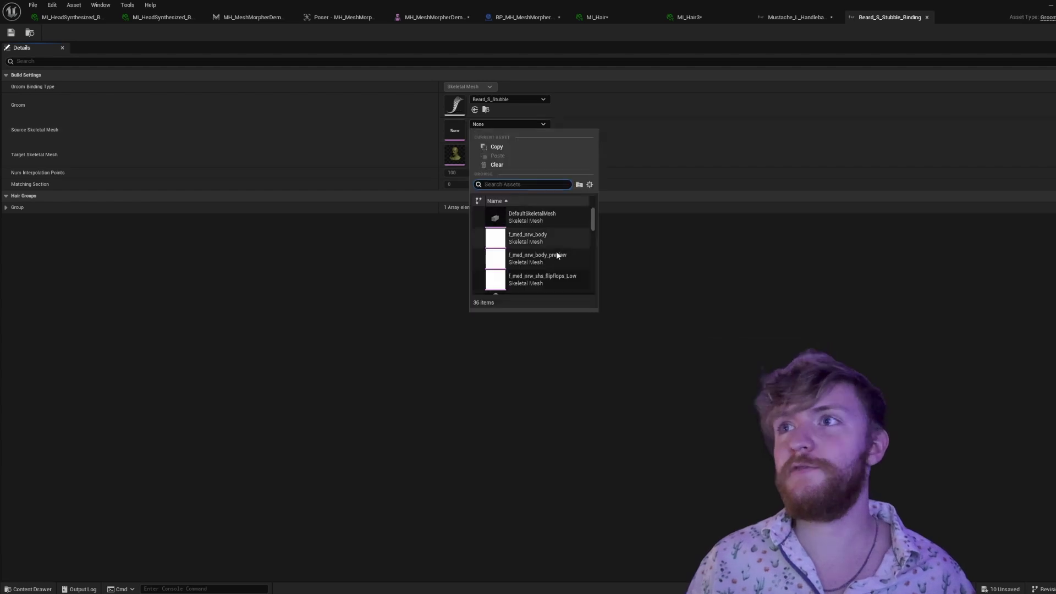
{"action": "scroll", "coordinate": [589, 220], "scroll_direction": "down", "scroll_amount": 2}
{"action": "left_click_drag", "start_coordinate": [596, 234], "coordinate": [562, 246]}
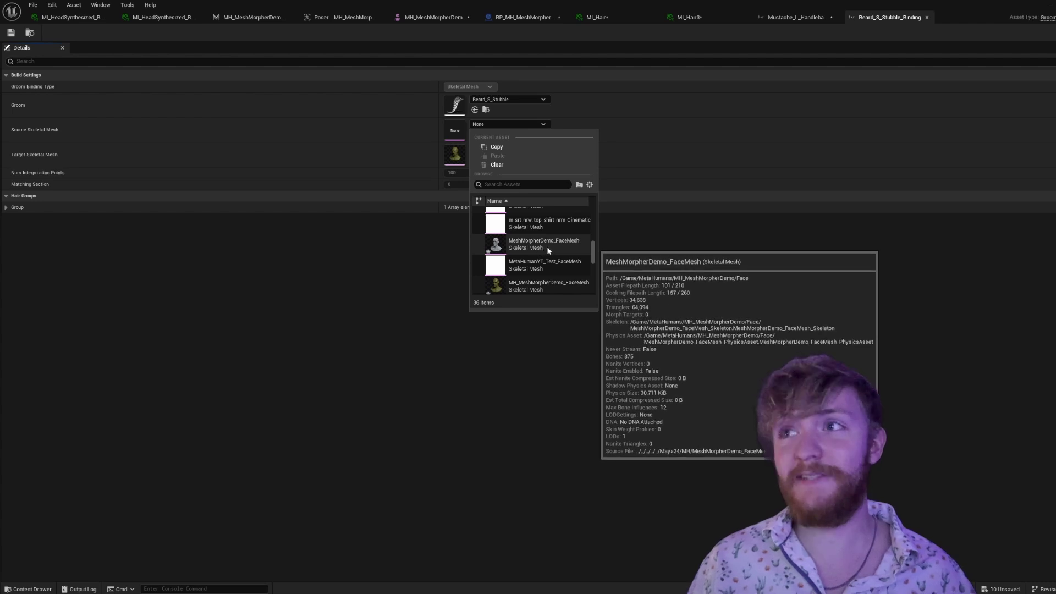
{"action": "left_click", "coordinate": [547, 246]}
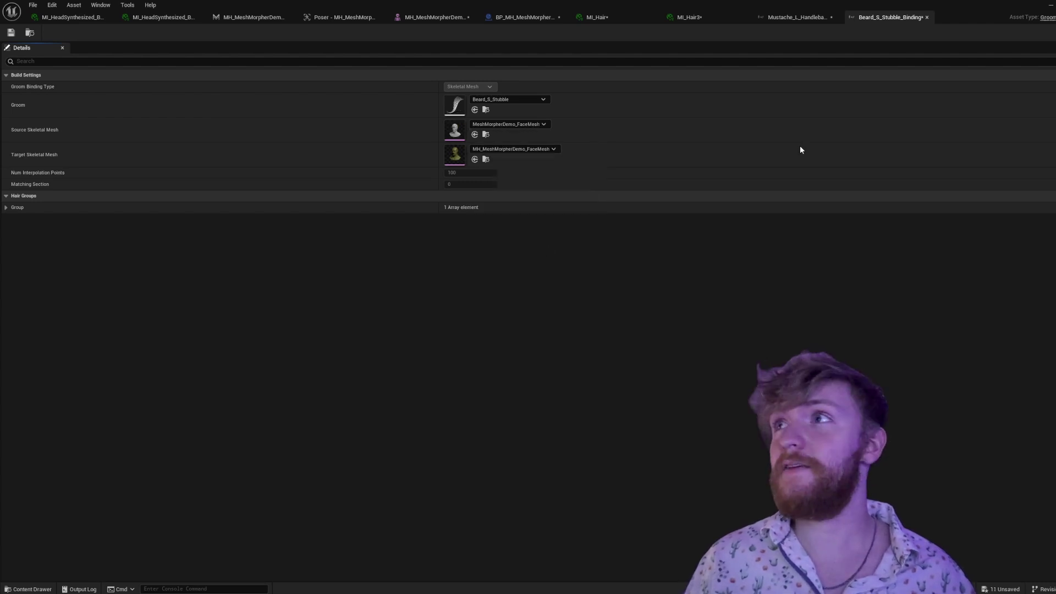
Step: Set the source skeletal mesh of the eyebrows' Eyebrows_L_Shaded_Binding groom binding to MeshMorpherDemo_FaceMesh
{"action": "left_click", "coordinate": [522, 17]}
{"action": "right_click_drag", "start_coordinate": [471, 339], "coordinate": [498, 281]}
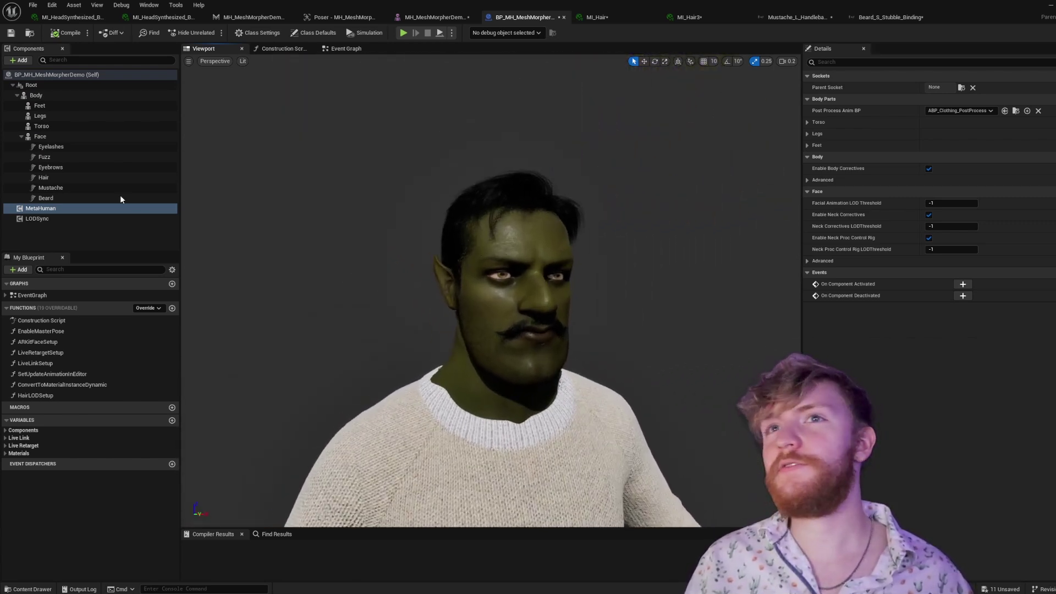
{"action": "left_click", "coordinate": [48, 168]}
{"action": "mouse_move", "coordinate": [593, 304]}
{"action": "right_mouse_down"}
{"action": "mouse_move", "coordinate": [638, 304]}
{"action": "mouse_move", "coordinate": [592, 304]}
{"action": "right_mouse_up"}
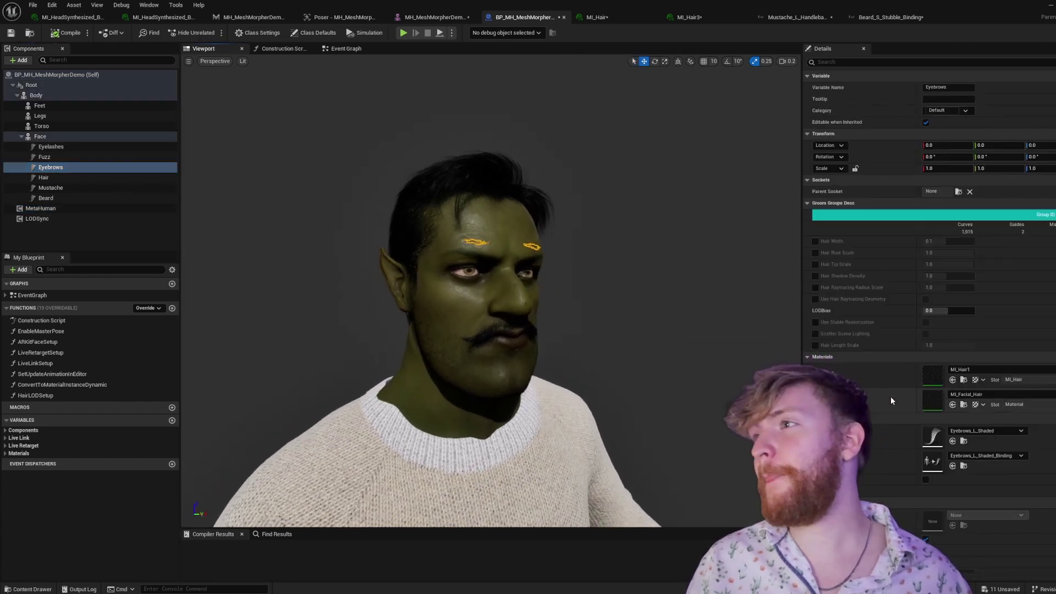
{"action": "double_click", "coordinate": [938, 467]}
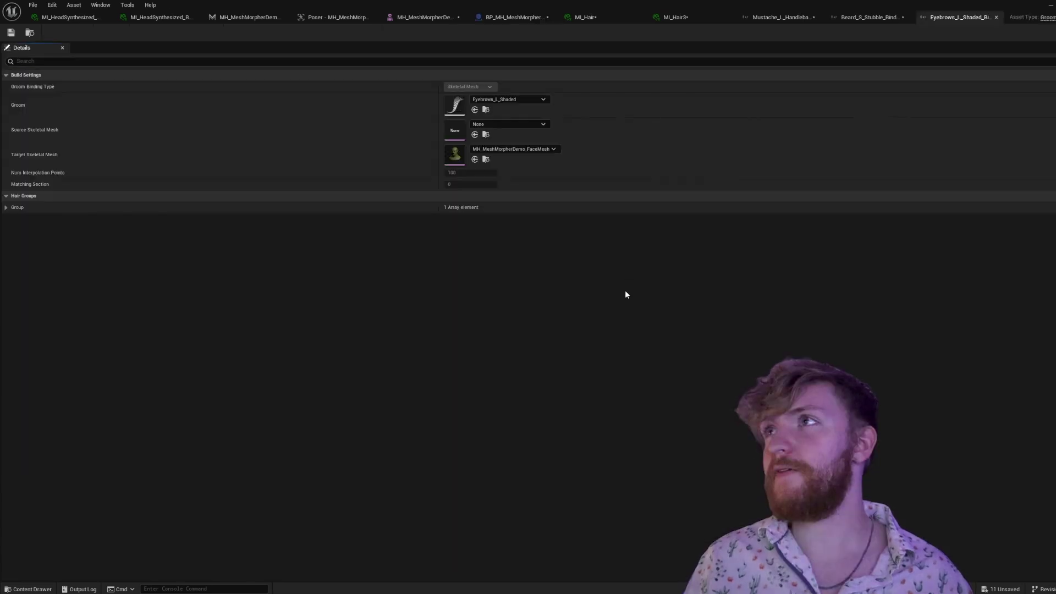
{"action": "left_click", "coordinate": [492, 125]}
{"action": "scroll", "coordinate": [572, 245], "scroll_direction": "down", "scroll_amount": 6}
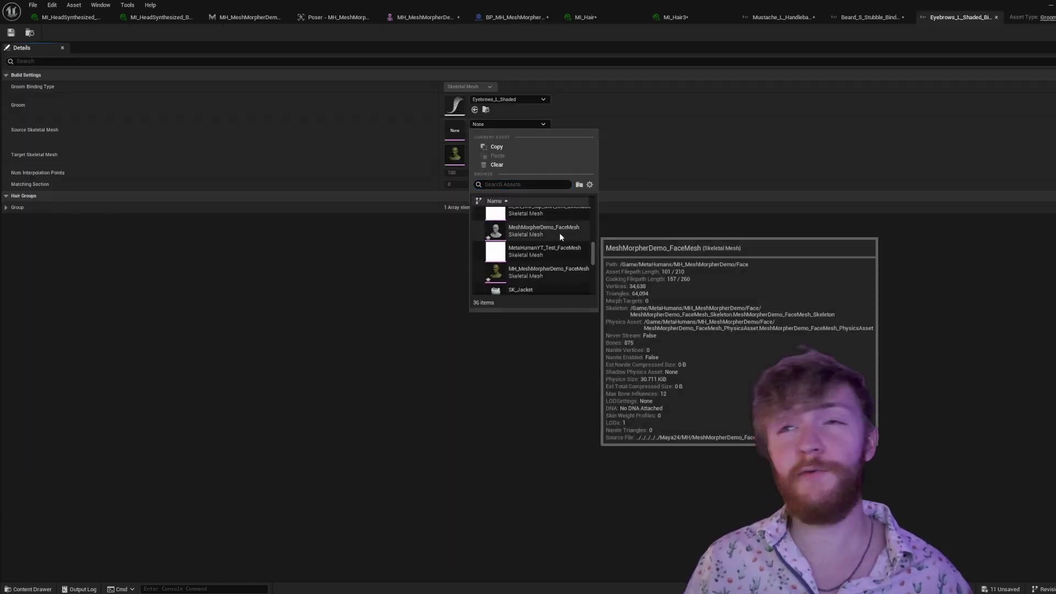
{"action": "left_click", "coordinate": [561, 236]}
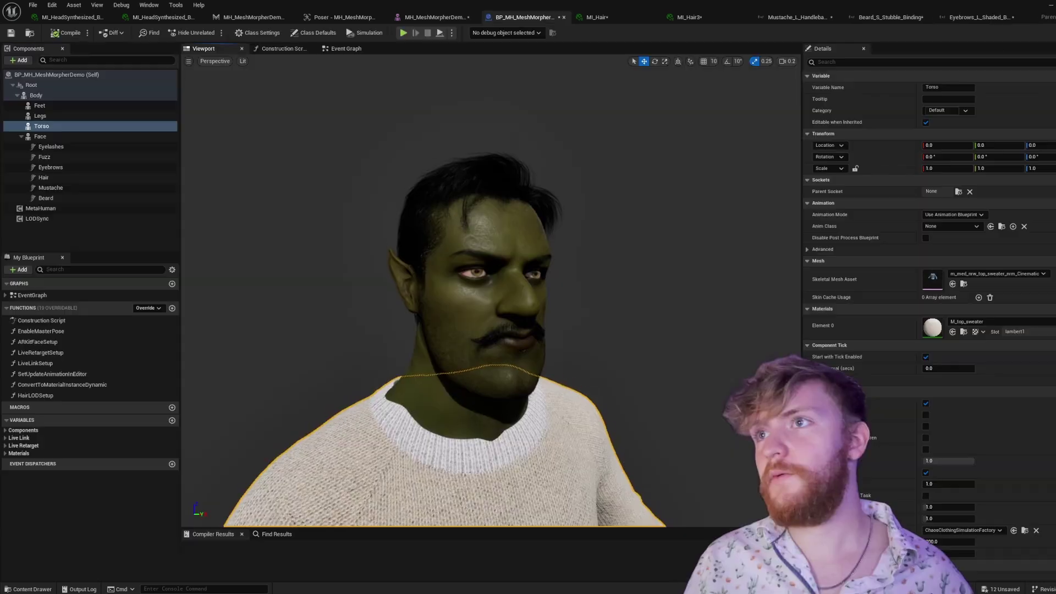
Step: Inspect the groomed head in the blueprint viewport, and browse to the MH_MeshMorpherDemo folder from the level sequence
{"action": "left_click_drag", "start_coordinate": [577, 354], "coordinate": [511, 344], "text": "alt"}
{"action": "scroll", "coordinate": [577, 354], "scroll_direction": "up", "scroll_amount": 4}
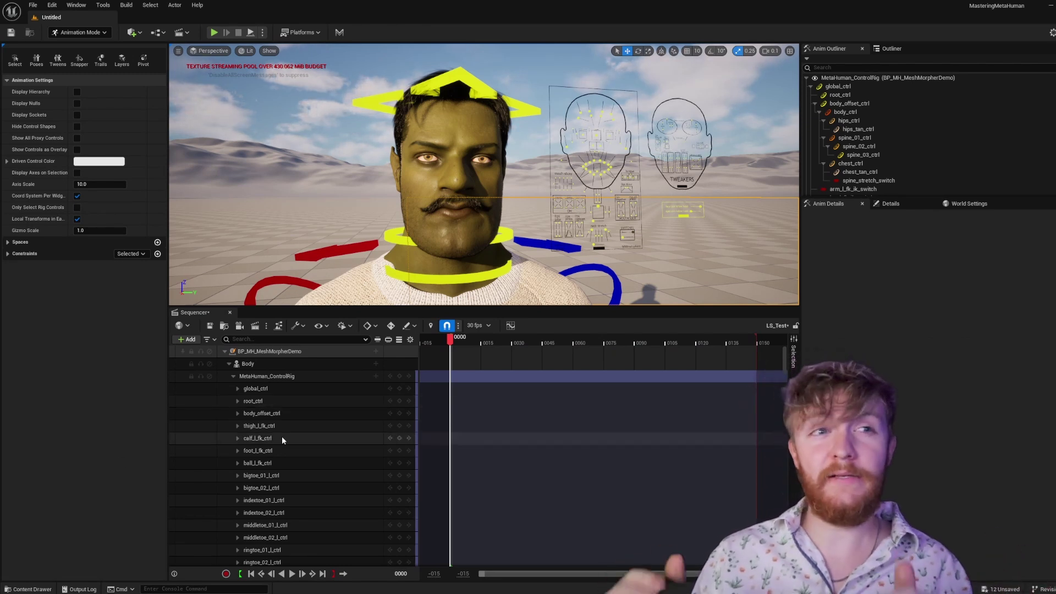
{"action": "left_click", "coordinate": [28, 589]}
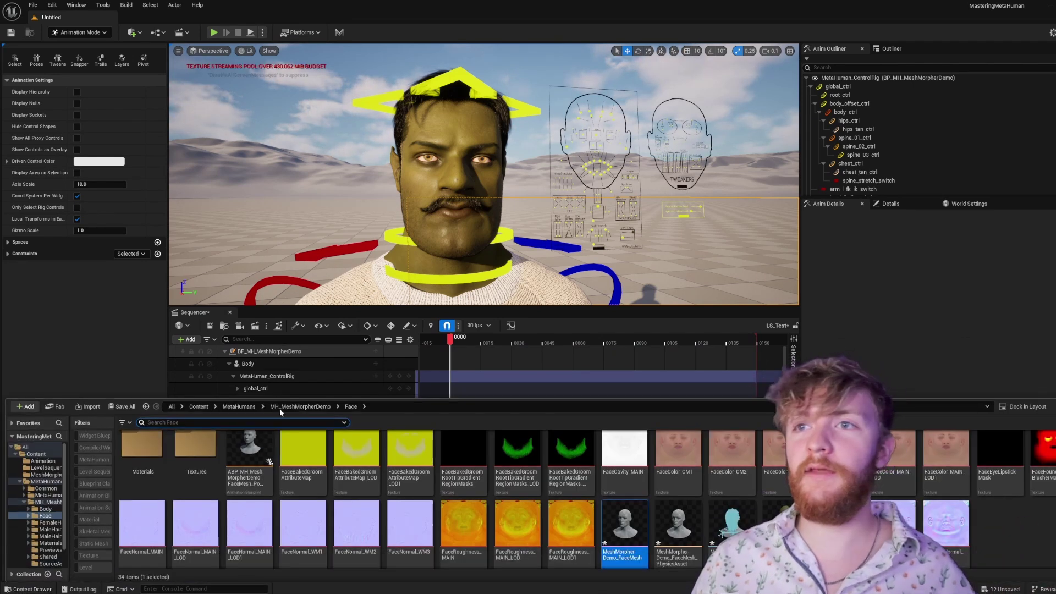
{"action": "left_click", "coordinate": [298, 407]}
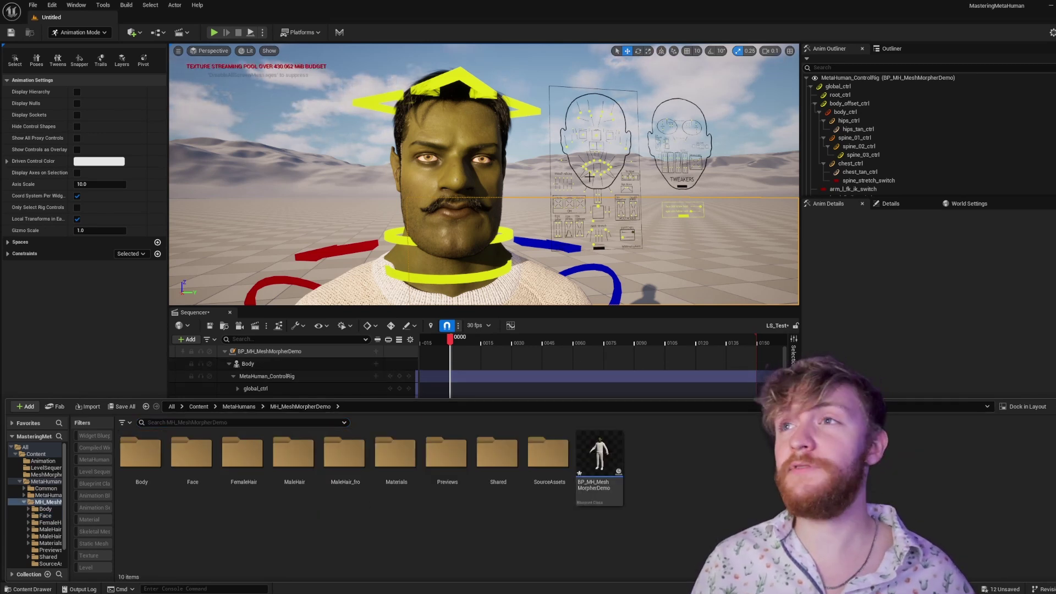
Step: Move the CTRL_C_jaw control on the facial control board to about 0.26, 0.0
{"action": "right_click_drag", "start_coordinate": [589, 177], "coordinate": [581, 229]}
{"action": "key", "text": "w"}
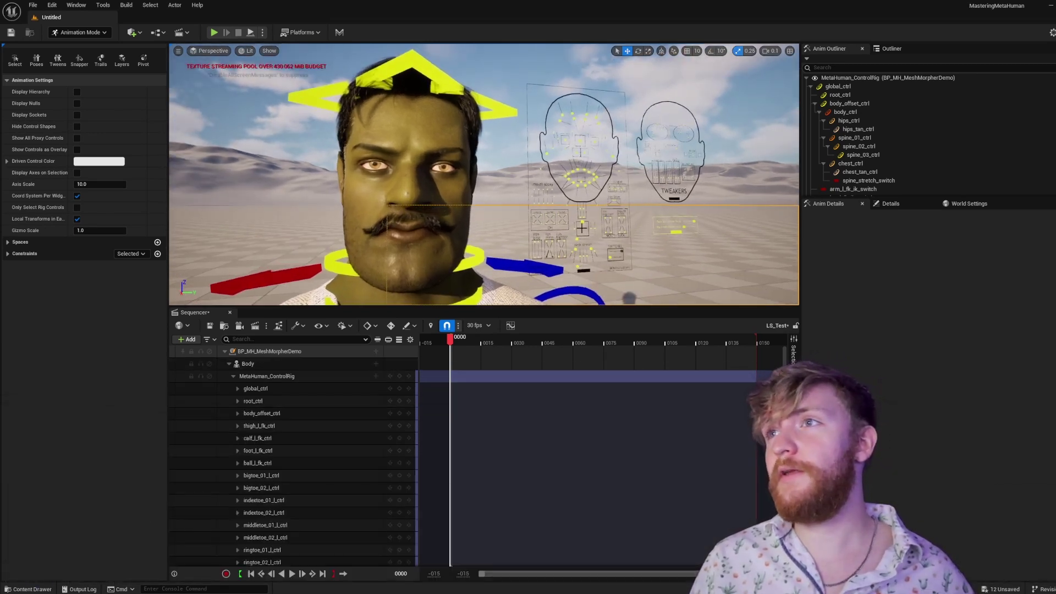
{"action": "left_click", "coordinate": [582, 224]}
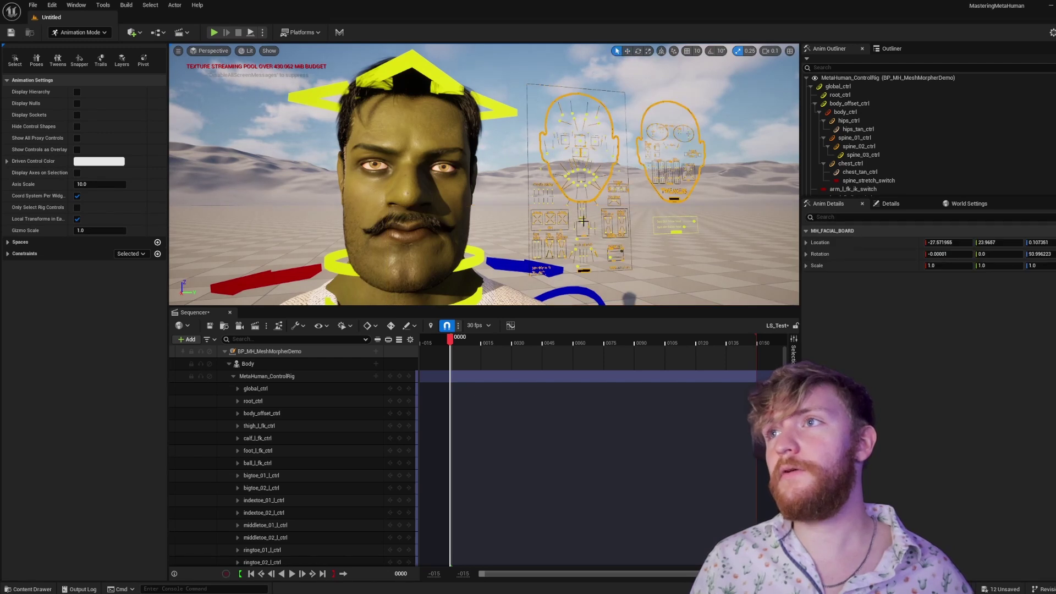
{"action": "left_click", "coordinate": [588, 228]}
{"action": "mouse_move", "coordinate": [588, 223]}
{"action": "left_mouse_down"}
{"action": "mouse_move", "coordinate": [584, 236]}
{"action": "mouse_move", "coordinate": [582, 222]}
{"action": "left_mouse_up"}
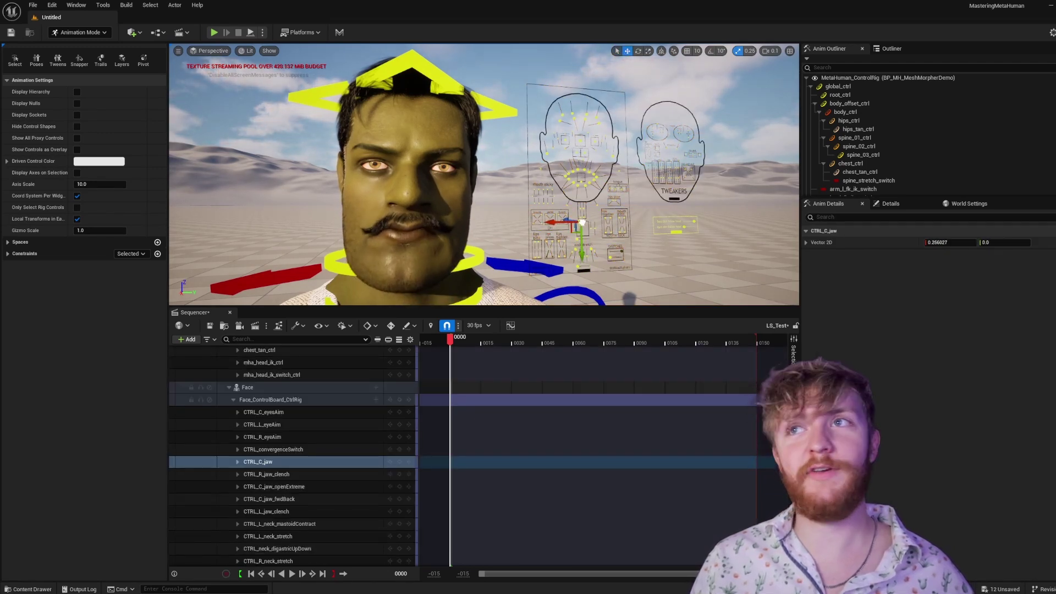
Step: Test the gaze by moving the CTRL_C_eye control to -1.0, examining the eyes up close, and returning it to 0.0
{"action": "right_click_drag", "start_coordinate": [582, 222], "coordinate": [579, 209]}
{"action": "left_click", "coordinate": [589, 164]}
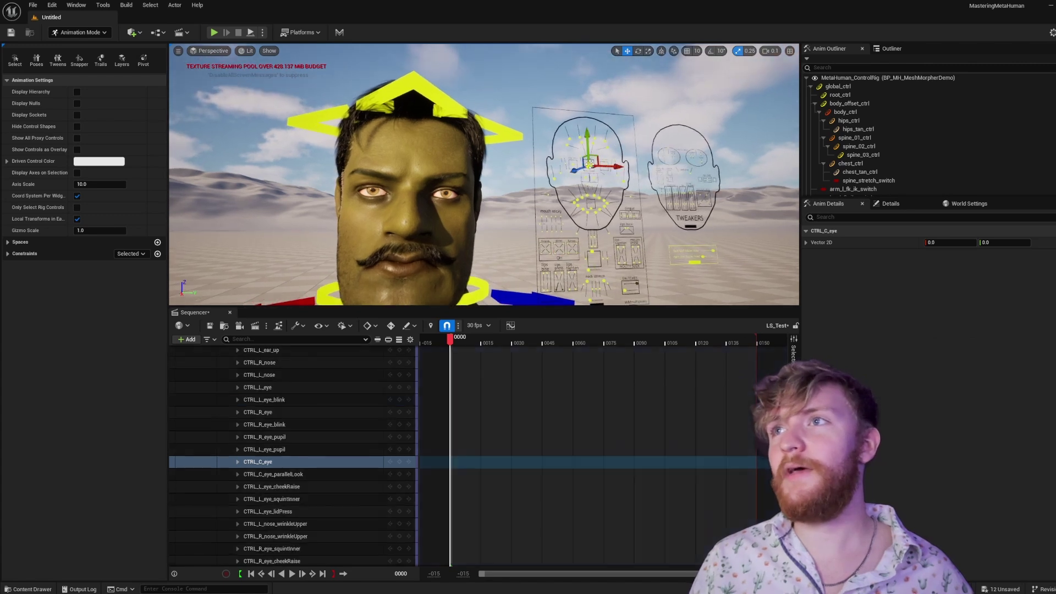
{"action": "left_click_drag", "start_coordinate": [613, 165], "coordinate": [606, 167]}
{"action": "key", "text": "w"}
{"action": "right_click_drag", "start_coordinate": [606, 167], "coordinate": [594, 170]}
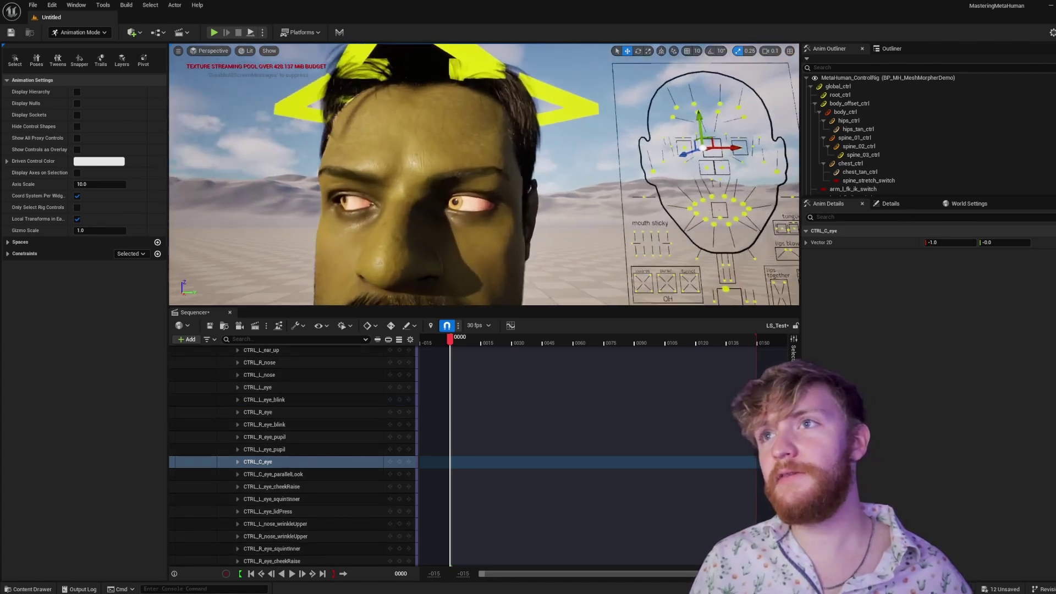
{"action": "scroll", "coordinate": [675, 164], "scroll_direction": "up", "scroll_amount": 2}
{"action": "left_click_drag", "start_coordinate": [744, 136], "coordinate": [769, 137]}
Step: Test the left eyelid by moving CTRL_L_eye_blink to 1.0 and bringing it back to about 0.06
{"action": "key", "text": "a"}
{"action": "mouse_move", "coordinate": [768, 137]}
{"action": "right_mouse_down"}
{"action": "mouse_move", "coordinate": [792, 137]}
{"action": "mouse_move", "coordinate": [753, 148]}
{"action": "right_mouse_up"}
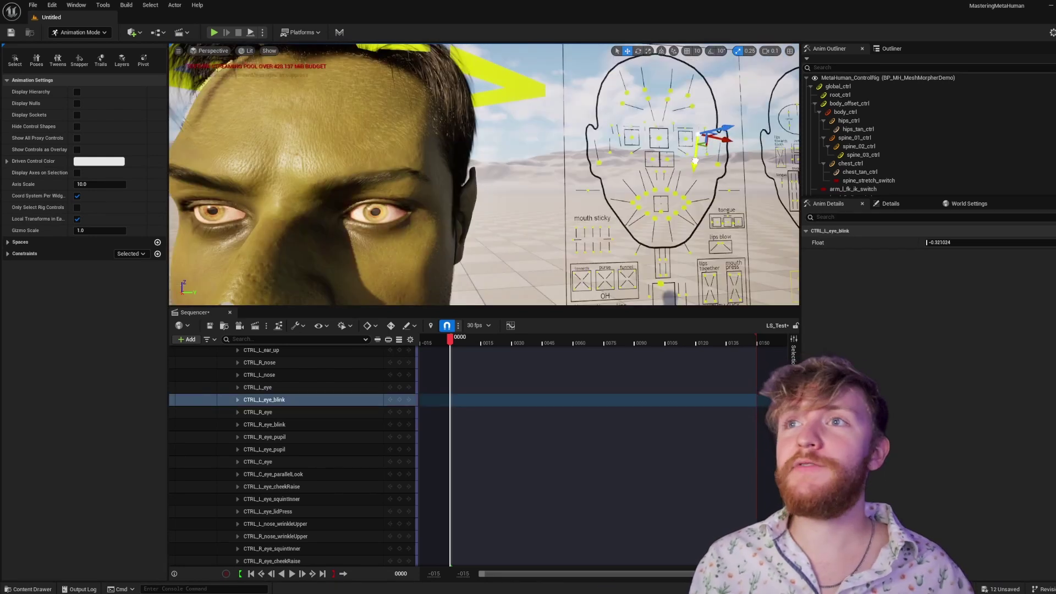
{"action": "left_click_drag", "start_coordinate": [693, 154], "coordinate": [681, 182]}
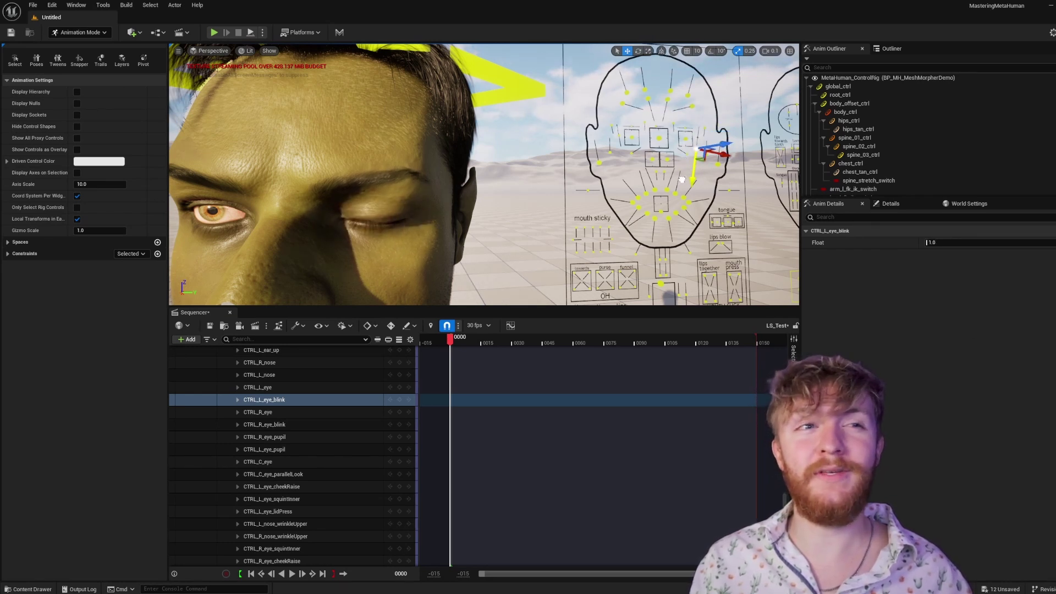
{"action": "left_click_drag", "start_coordinate": [682, 176], "coordinate": [684, 163]}
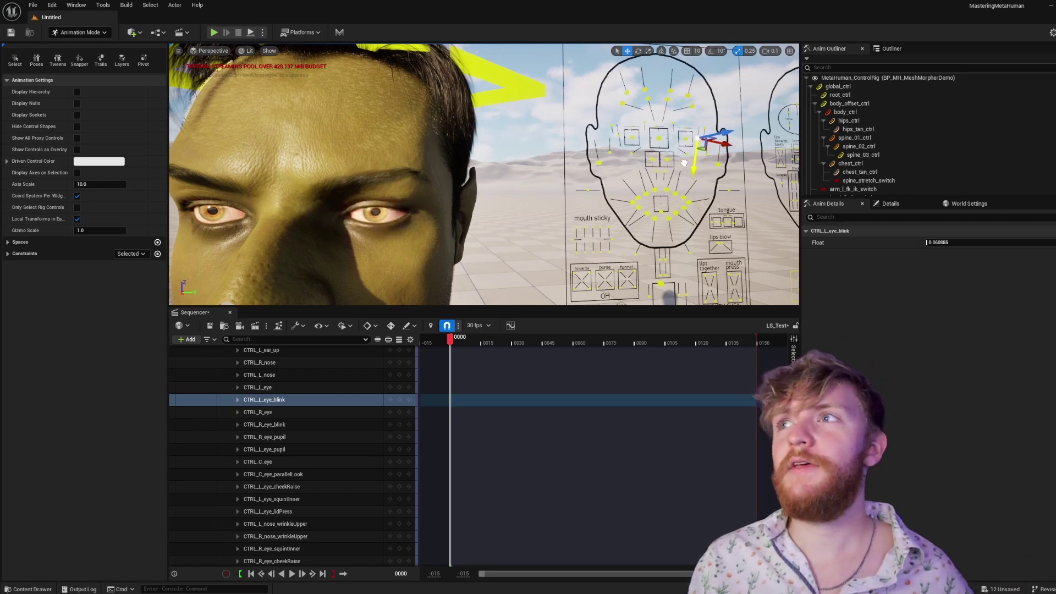
Step: Test the opposite gaze by moving the CTRL_C_eye control to 1.0, inspecting the eyelids, and moving it back toward centre
{"action": "left_click", "coordinate": [660, 138]}
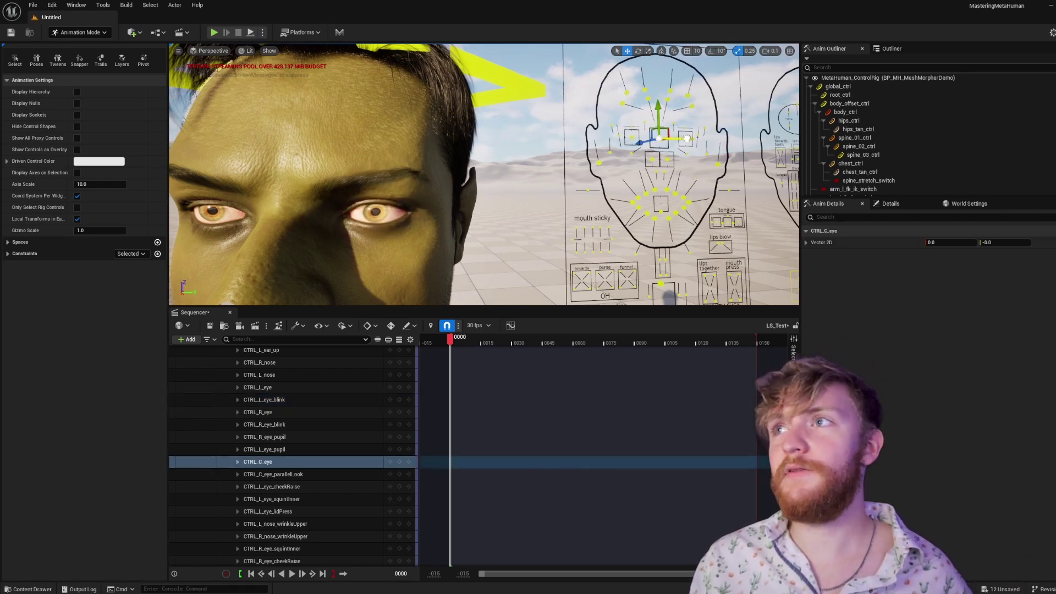
{"action": "mouse_move", "coordinate": [686, 139]}
{"action": "left_mouse_down"}
{"action": "mouse_move", "coordinate": [672, 138]}
{"action": "mouse_move", "coordinate": [697, 138]}
{"action": "left_mouse_up"}
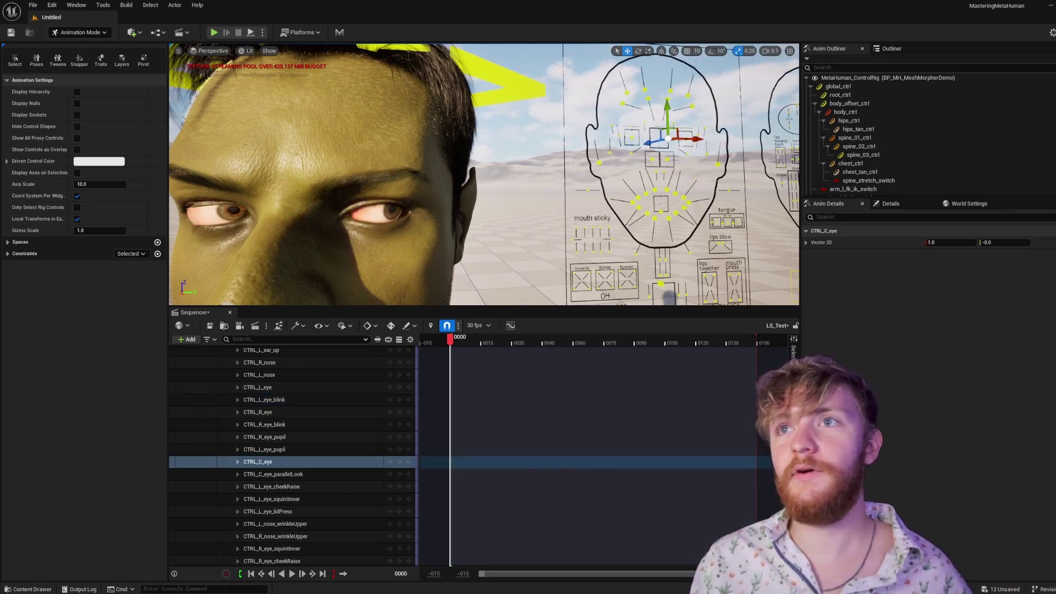
{"action": "mouse_move", "coordinate": [550, 182]}
{"action": "right_mouse_down"}
{"action": "mouse_move", "coordinate": [484, 193]}
{"action": "mouse_move", "coordinate": [557, 177]}
{"action": "right_mouse_up"}
{"action": "left_click_drag", "start_coordinate": [723, 136], "coordinate": [700, 136]}
{"action": "right_click_drag", "start_coordinate": [532, 229], "coordinate": [416, 186]}
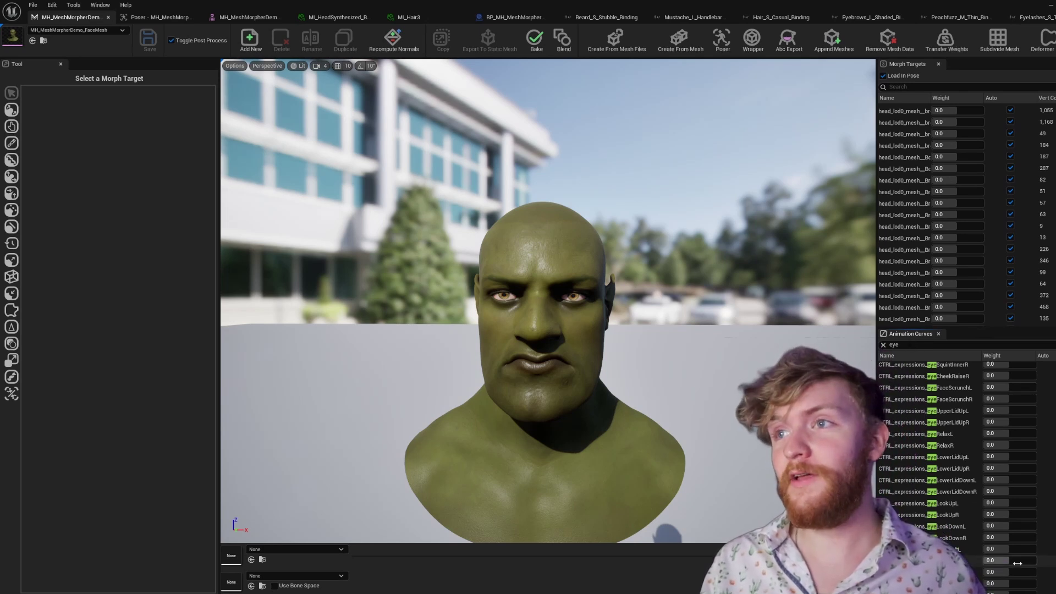
Step: In Mesh Morpher, set the right eye's look-left expression curve to a weight of 1.0 and view the eye up close
{"action": "left_click_drag", "start_coordinate": [1018, 563], "coordinate": [1036, 563]}
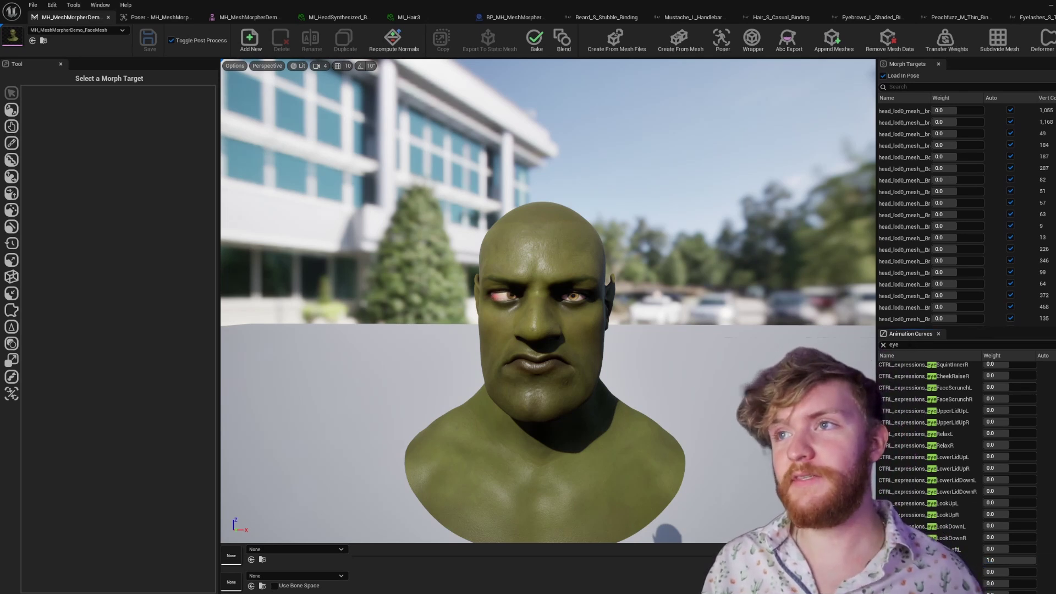
{"action": "right_click_drag", "start_coordinate": [550, 302], "coordinate": [516, 293]}
{"action": "key", "text": "w"}
{"action": "key", "text": "s"}
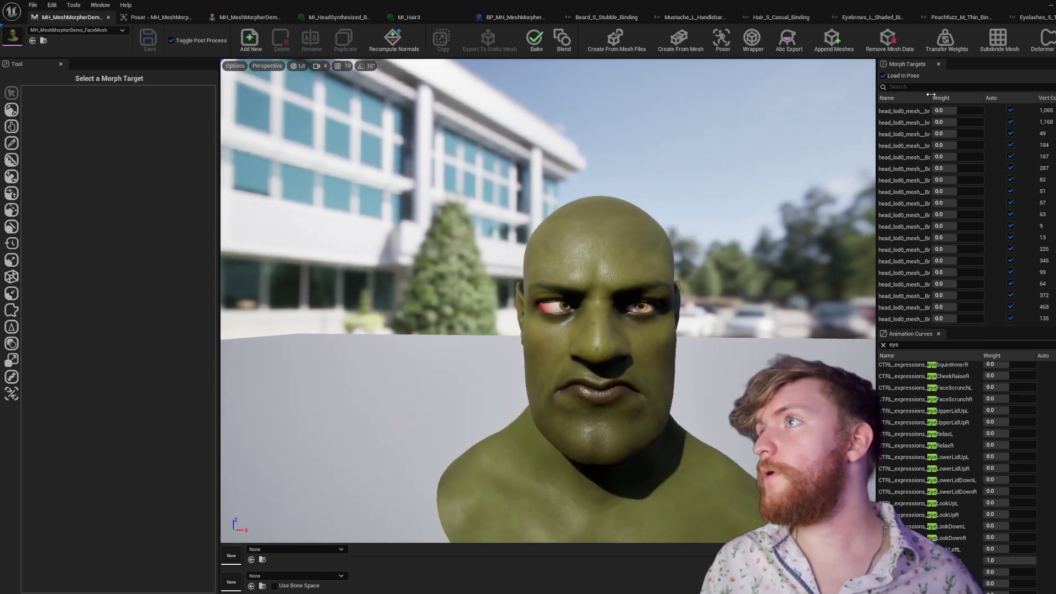
Step: Find the morph target driven by that look-left curve and open head_lod0_mesh__eye_lookLeft_R for editing
{"action": "left_click", "coordinate": [966, 561]}
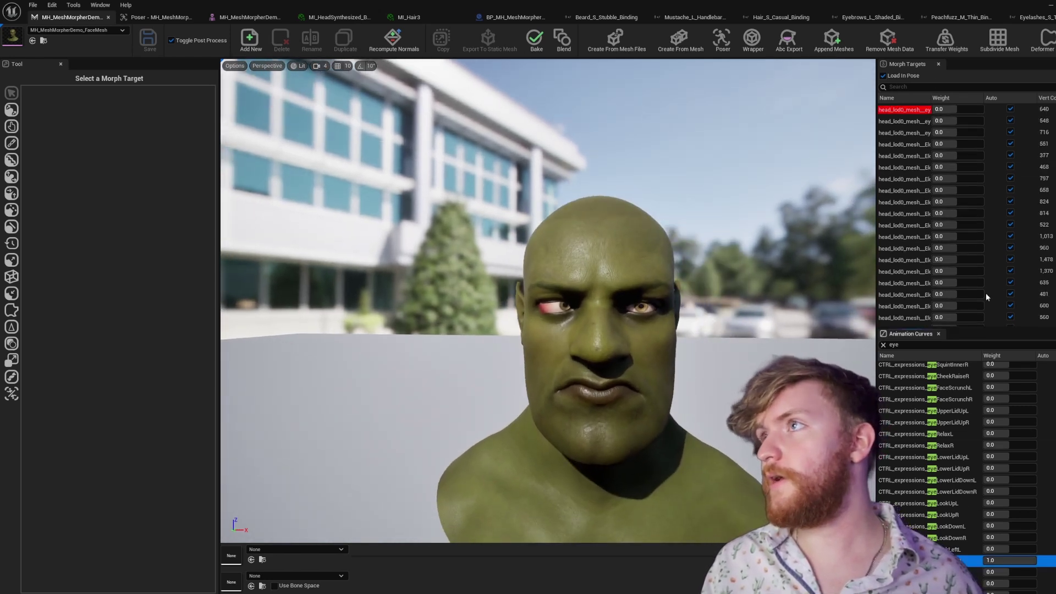
{"action": "right_click", "coordinate": [904, 115]}
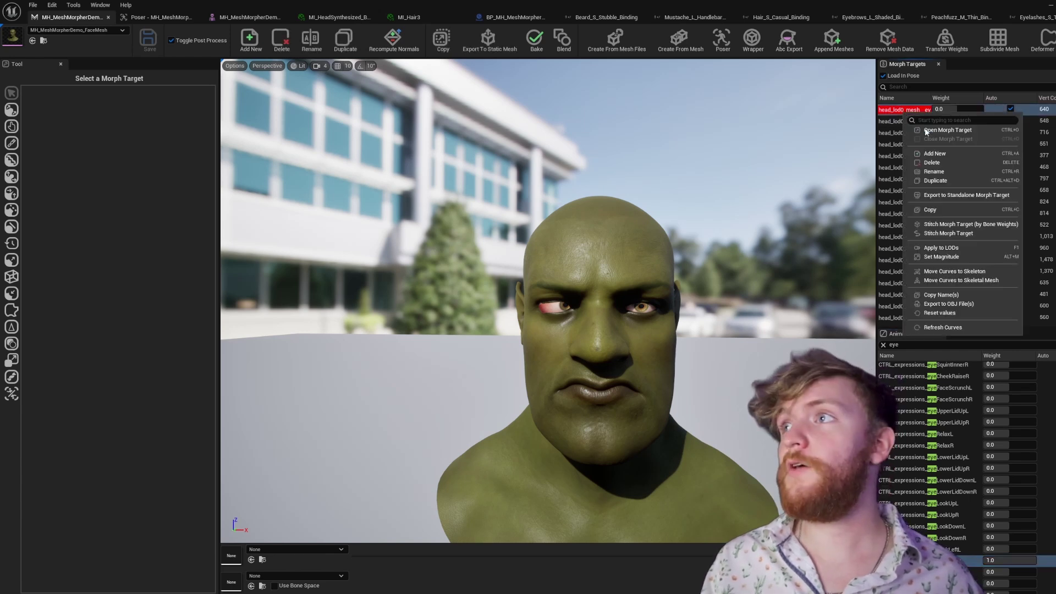
{"action": "left_click", "coordinate": [933, 131]}
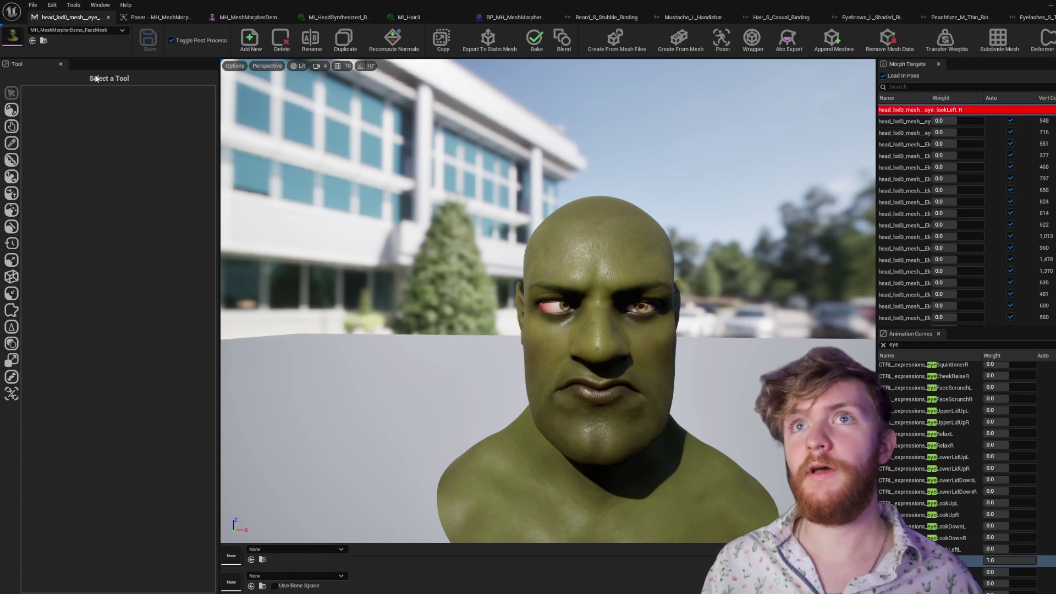
Step: Activate the Move tool with a brush size of about 0.075, and mask the eyeRight_shader_shader section
{"action": "left_click", "coordinate": [11, 109]}
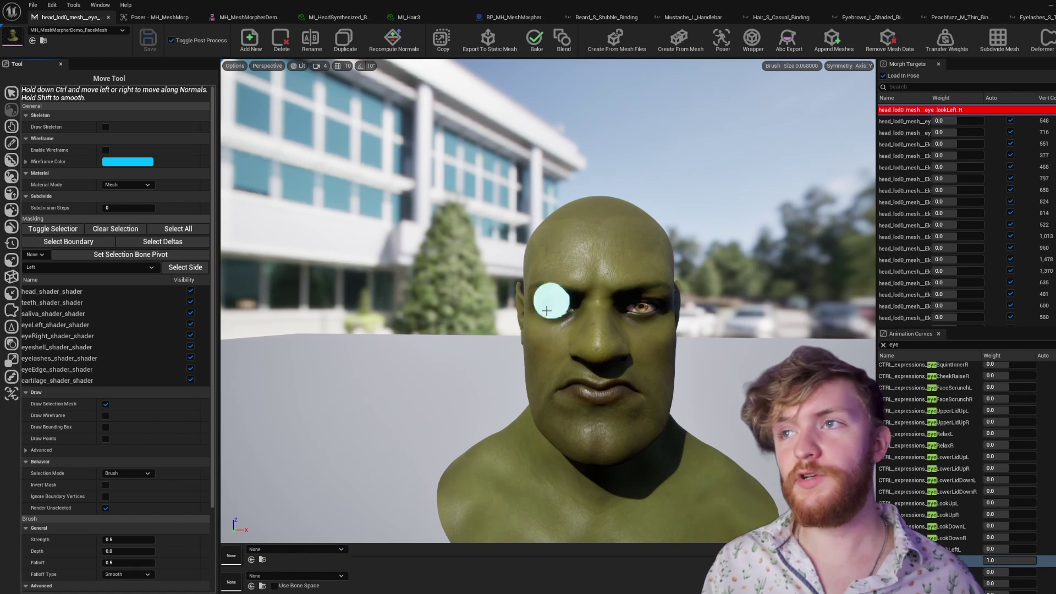
{"action": "mouse_move", "coordinate": [585, 256]}
{"action": "left_mouse_down"}
{"action": "mouse_move", "coordinate": [670, 253]}
{"action": "mouse_move", "coordinate": [588, 262]}
{"action": "left_mouse_up"}
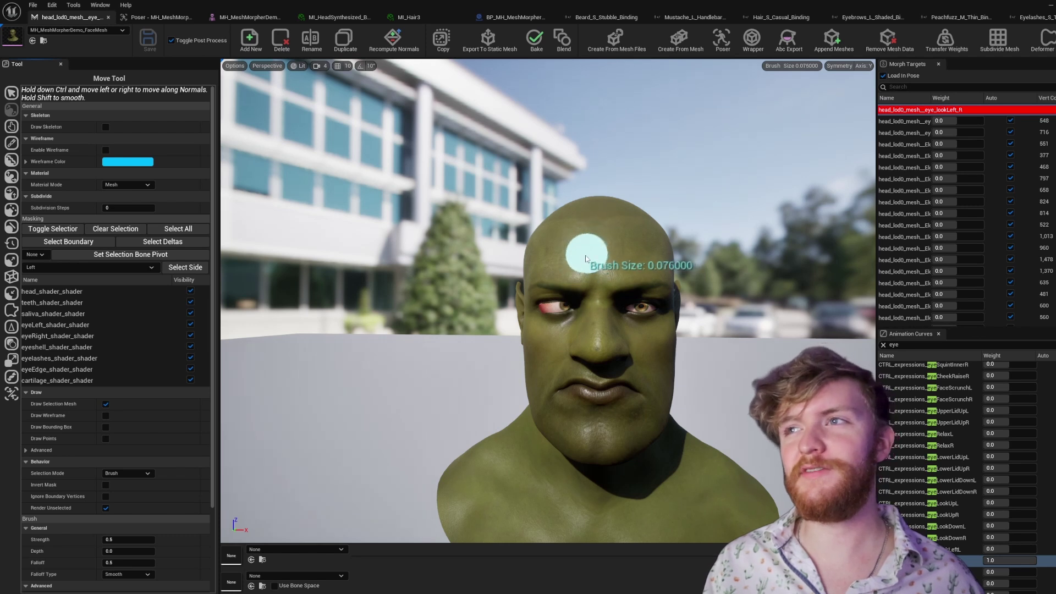
{"action": "right_click_drag", "start_coordinate": [548, 302], "coordinate": [530, 330]}
{"action": "key", "text": "w"}
{"action": "right_click_drag", "start_coordinate": [594, 250], "coordinate": [537, 302]}
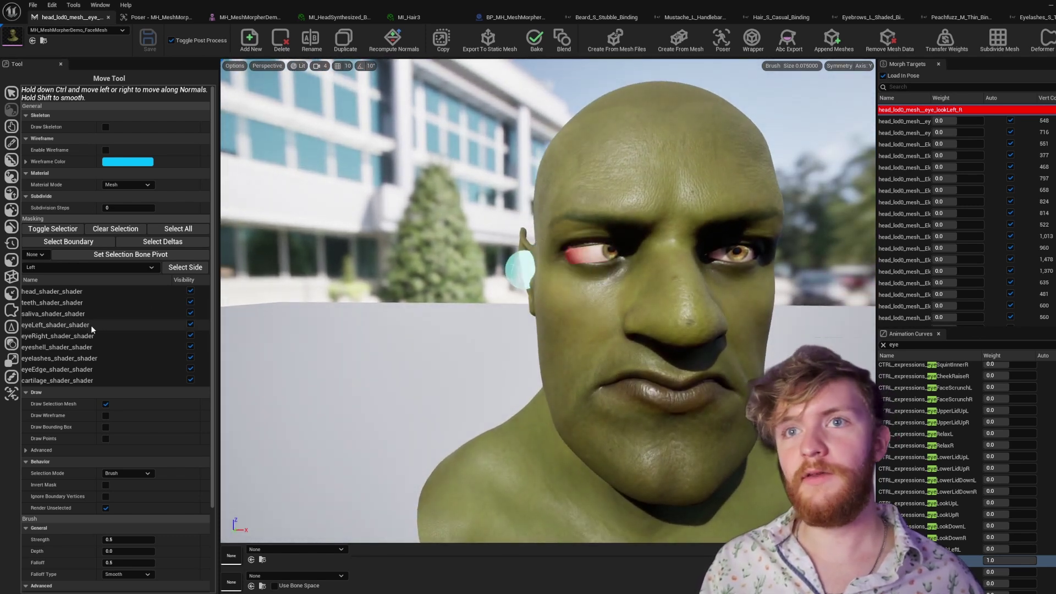
{"action": "left_click", "coordinate": [82, 336]}
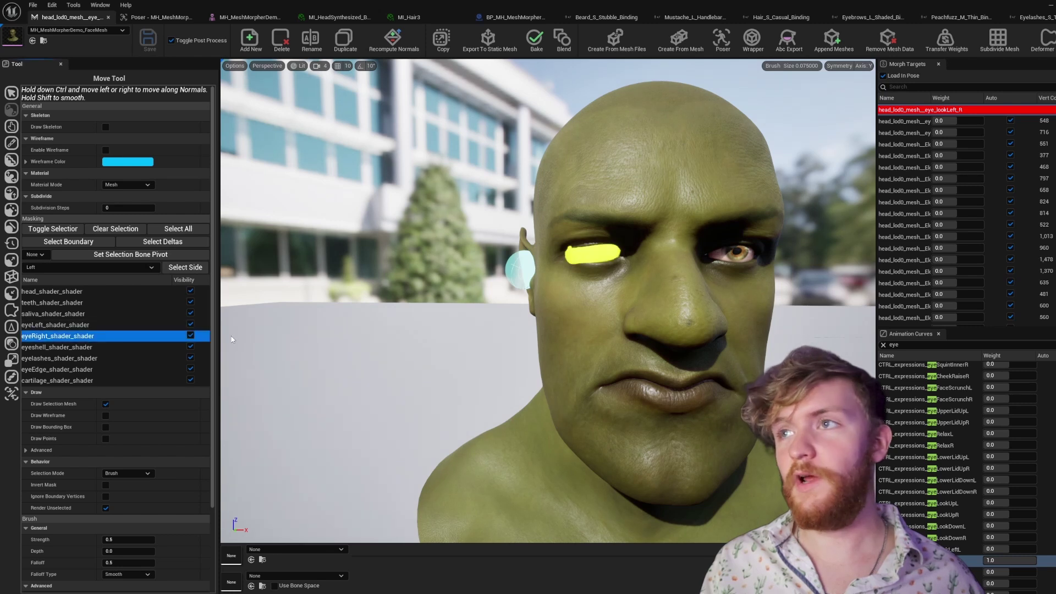
Step: Adjust the skin around the right eye with the Move tool, undoing the last stroke, and save the morph target
{"action": "right_click_drag", "start_coordinate": [583, 254], "coordinate": [560, 257]}
{"action": "key", "text": "d"}
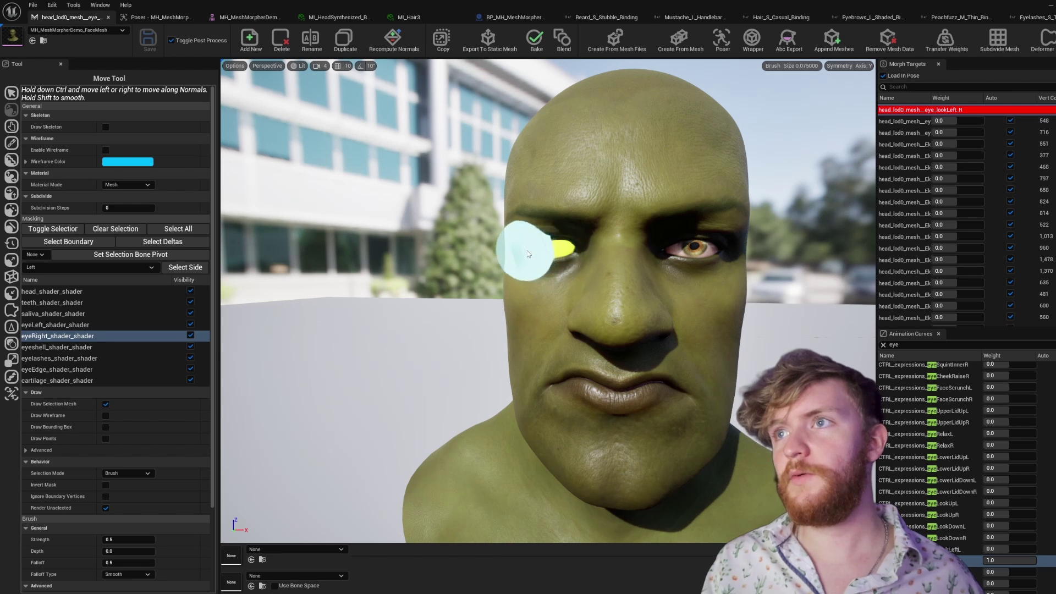
{"action": "left_click_drag", "start_coordinate": [527, 250], "coordinate": [531, 261]}
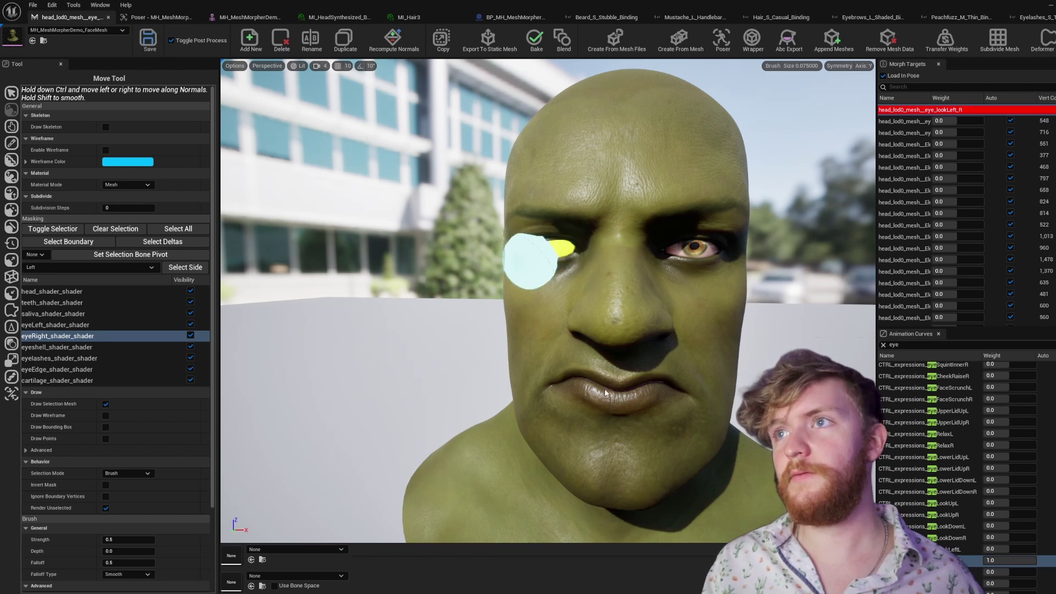
{"action": "key", "text": "ctrl+z"}
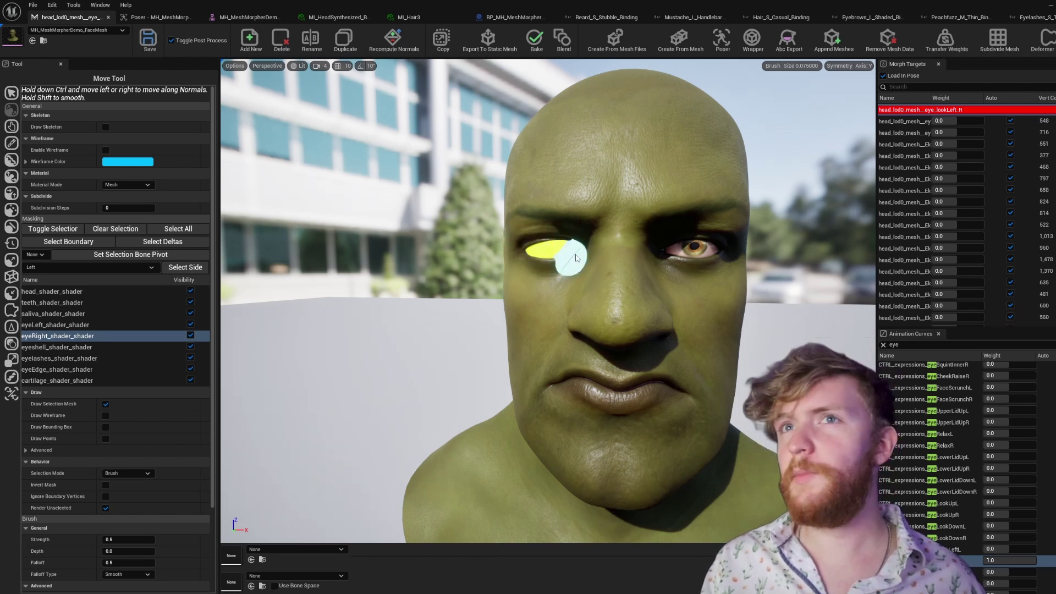
{"action": "left_click", "coordinate": [149, 40]}
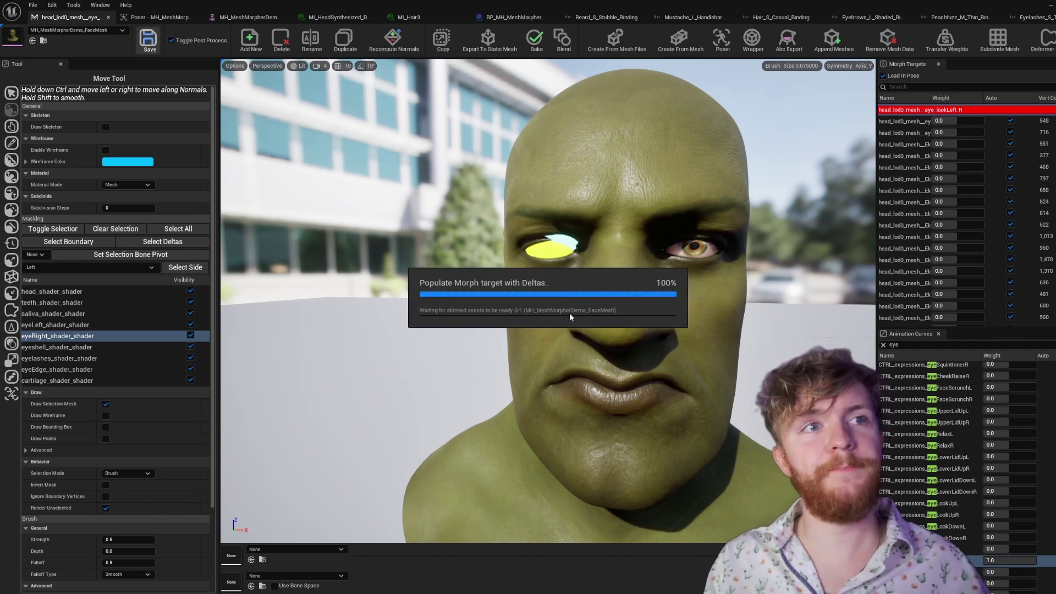
{"action": "left_click", "coordinate": [572, 401]}
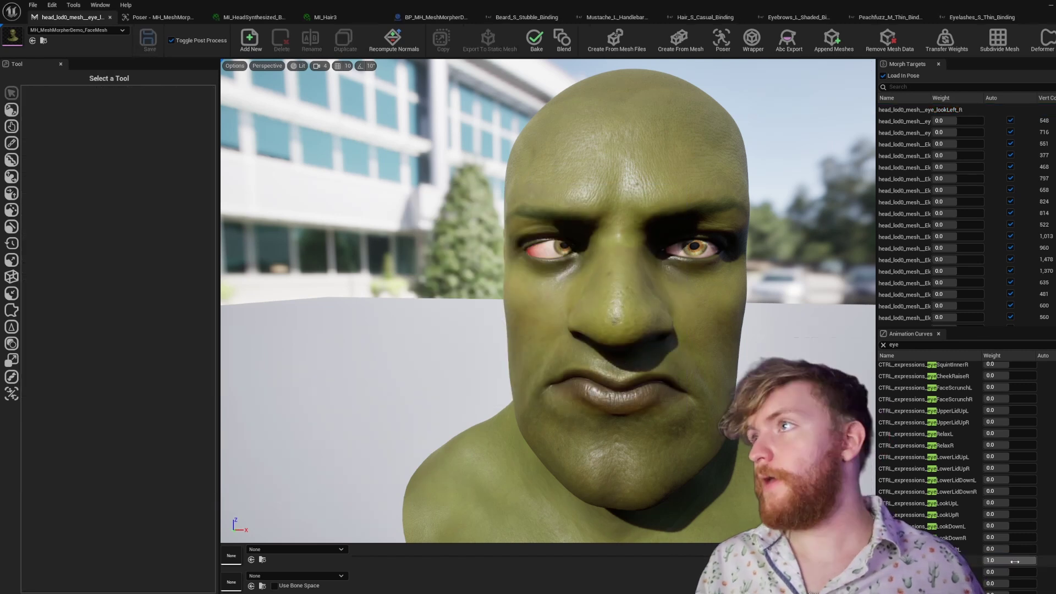
Step: Reset the right eye's look-left expression curve weight to 0 and leave the Mesh Morpher window
{"action": "left_click", "coordinate": [1011, 560]}
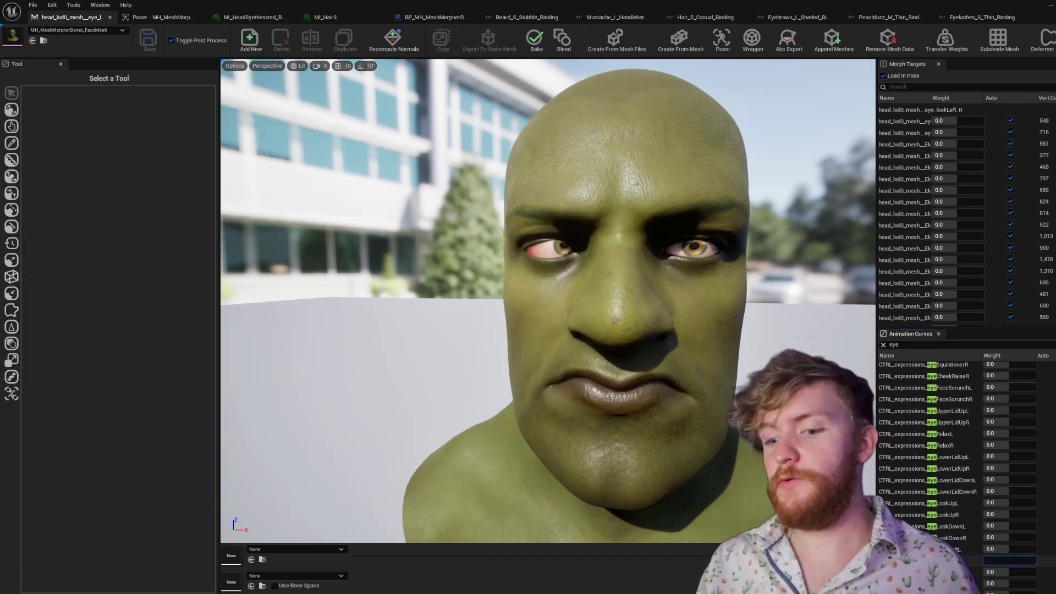
{"action": "type", "text": "0"}
{"action": "key", "text": "Return"}
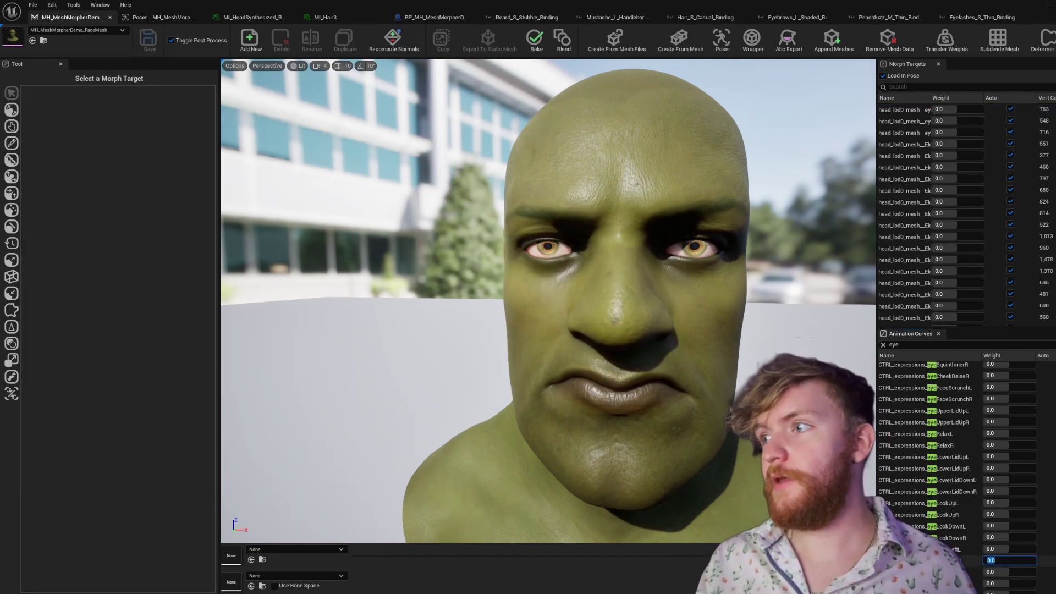
{"action": "left_click", "coordinate": [1049, 5]}
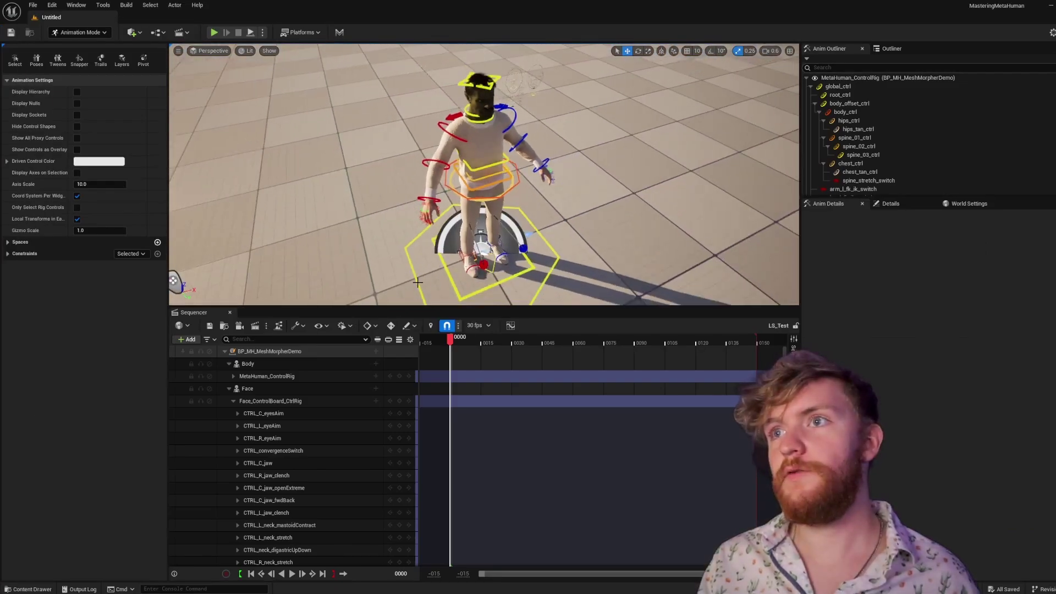
Step: Rotate the character's global_ctrl about 90° around the vertical axis in the level sequence and frame the face and control board
{"action": "left_click", "coordinate": [458, 291]}
{"action": "key", "text": "e"}
{"action": "left_click_drag", "start_coordinate": [462, 278], "coordinate": [511, 274]}
{"action": "right_click_drag", "start_coordinate": [511, 274], "coordinate": [640, 135]}
{"action": "key", "text": "w"}
{"action": "scroll", "coordinate": [591, 207], "scroll_direction": "down", "scroll_amount": 3}
{"action": "key", "text": "w"}
{"action": "key", "text": "s"}
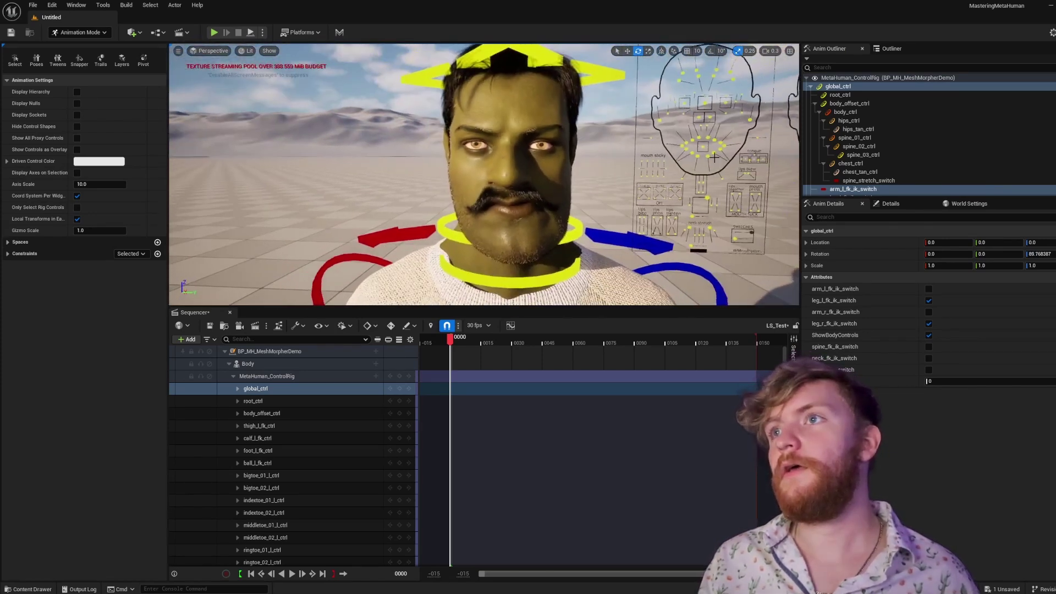
Step: Test the gaze with CTRL_C_eye at 1.0 and back at centre, and move CTRL_L_eye_blink to about -0.94
{"action": "left_click", "coordinate": [705, 103]}
{"action": "key", "text": "w"}
{"action": "right_click_drag", "start_coordinate": [705, 103], "coordinate": [703, 80]}
{"action": "key", "text": "w"}
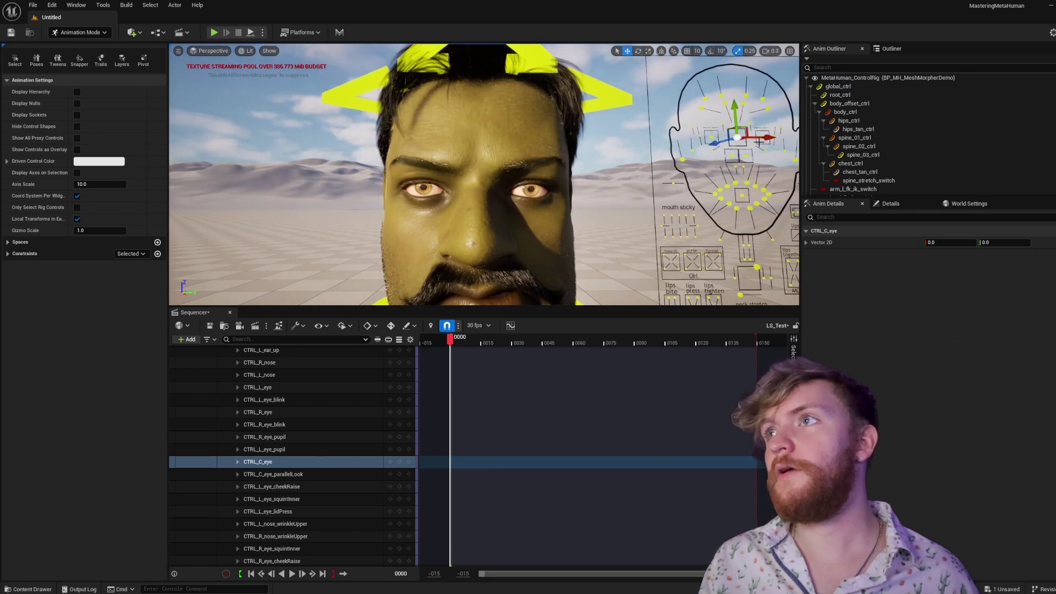
{"action": "left_click_drag", "start_coordinate": [759, 142], "coordinate": [771, 142]}
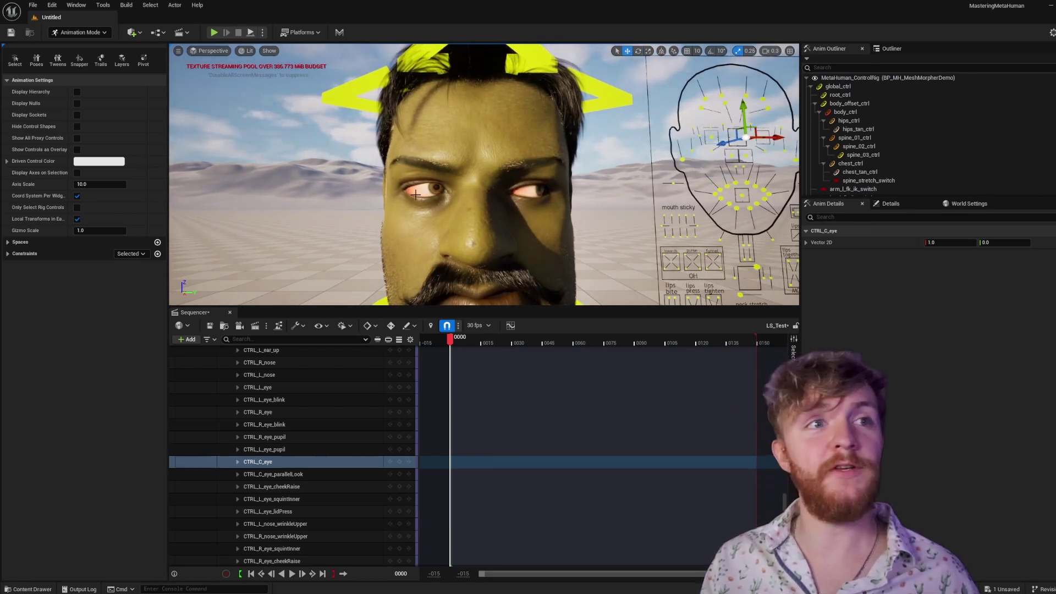
{"action": "left_click_drag", "start_coordinate": [772, 139], "coordinate": [764, 140]}
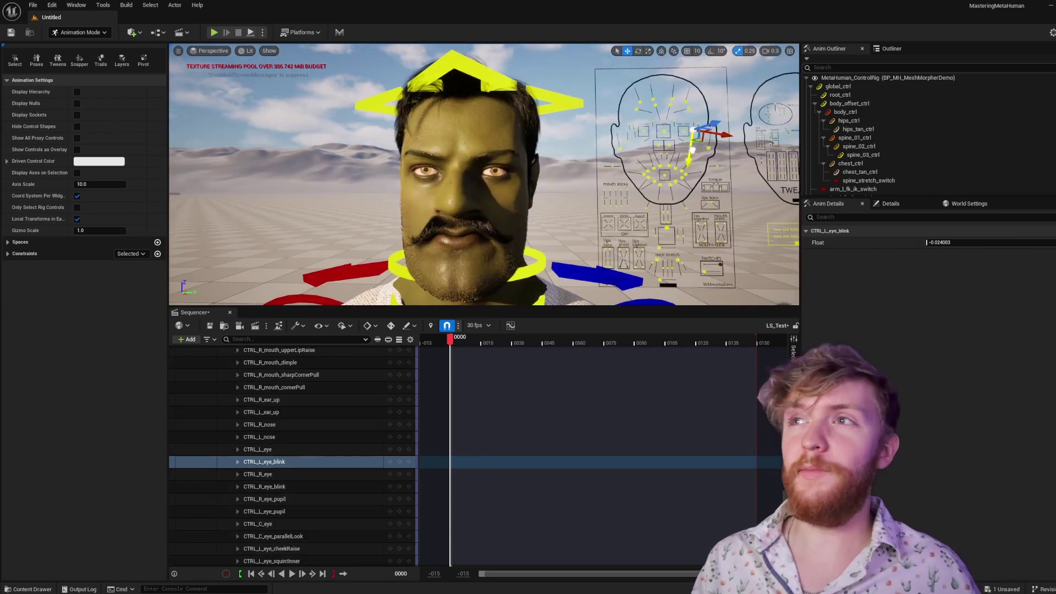
{"action": "mouse_move", "coordinate": [692, 150]}
{"action": "left_mouse_down"}
{"action": "mouse_move", "coordinate": [687, 162]}
{"action": "mouse_move", "coordinate": [686, 142]}
{"action": "left_mouse_up"}
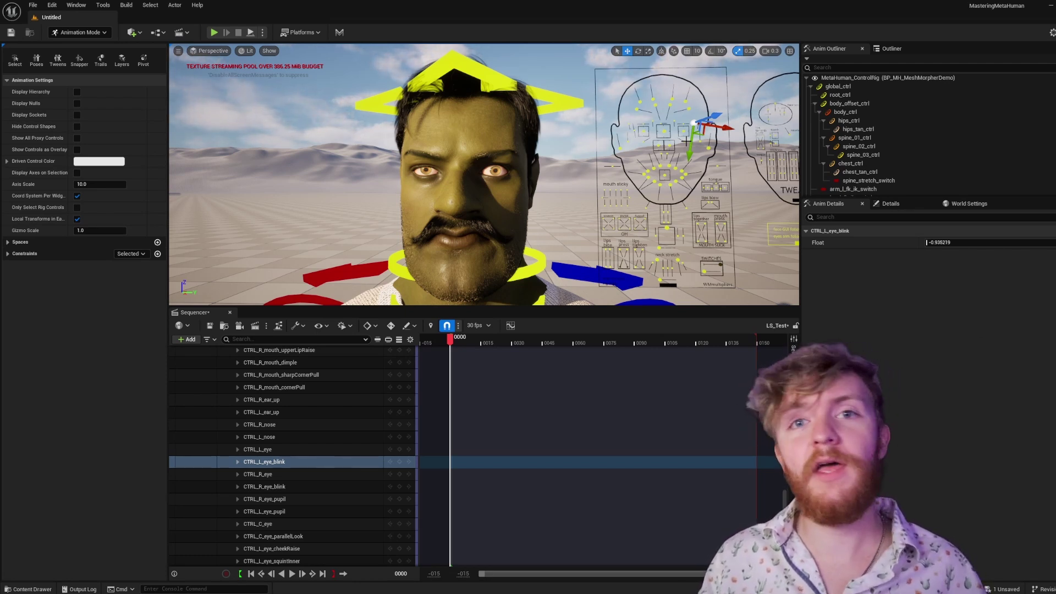
Step: Open the face mesh in Mesh Morpher, set the right eye's blink expression curve to 1.0, and show the available mesh tools
{"action": "left_click", "coordinate": [339, 34]}
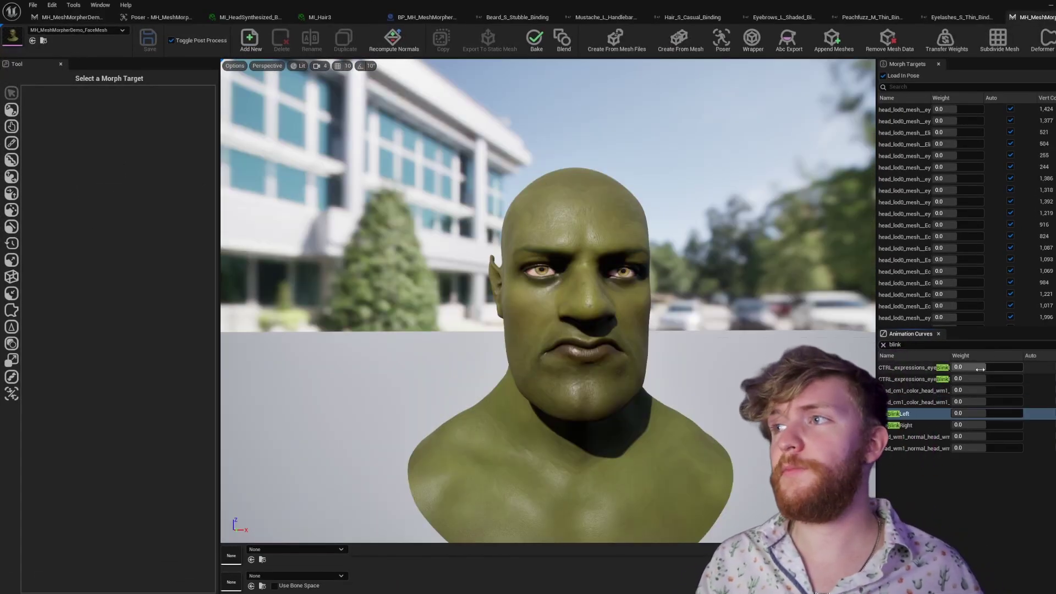
{"action": "left_click_drag", "start_coordinate": [982, 379], "coordinate": [1018, 378]}
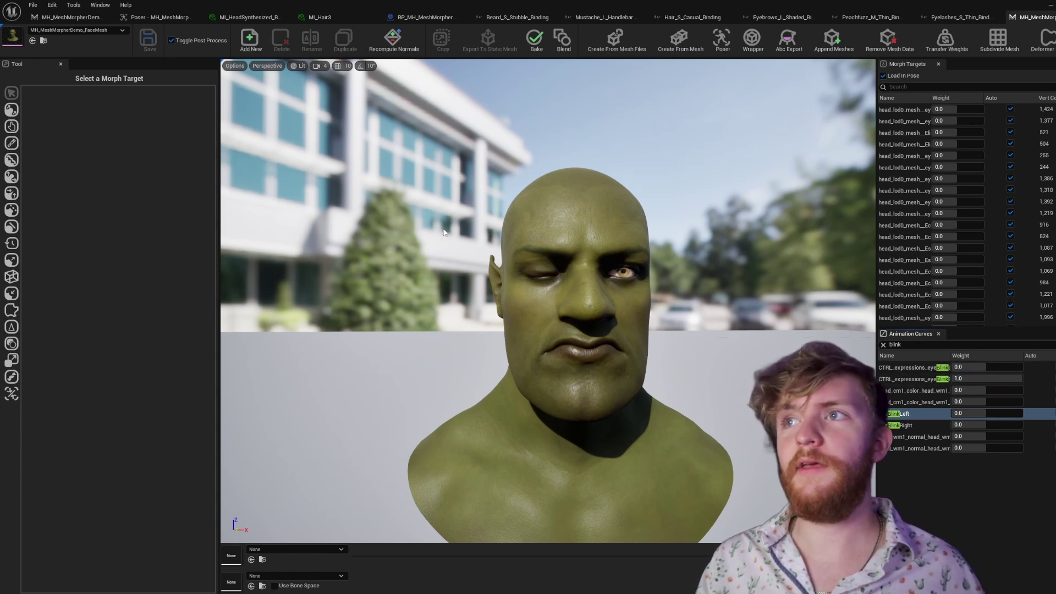
{"action": "left_click", "coordinate": [70, 6]}
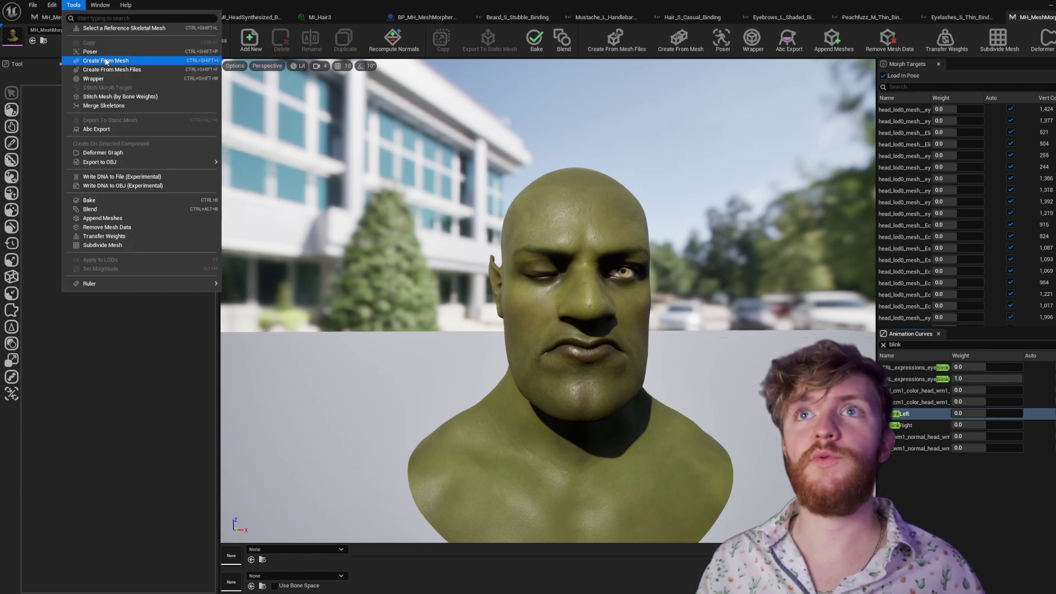